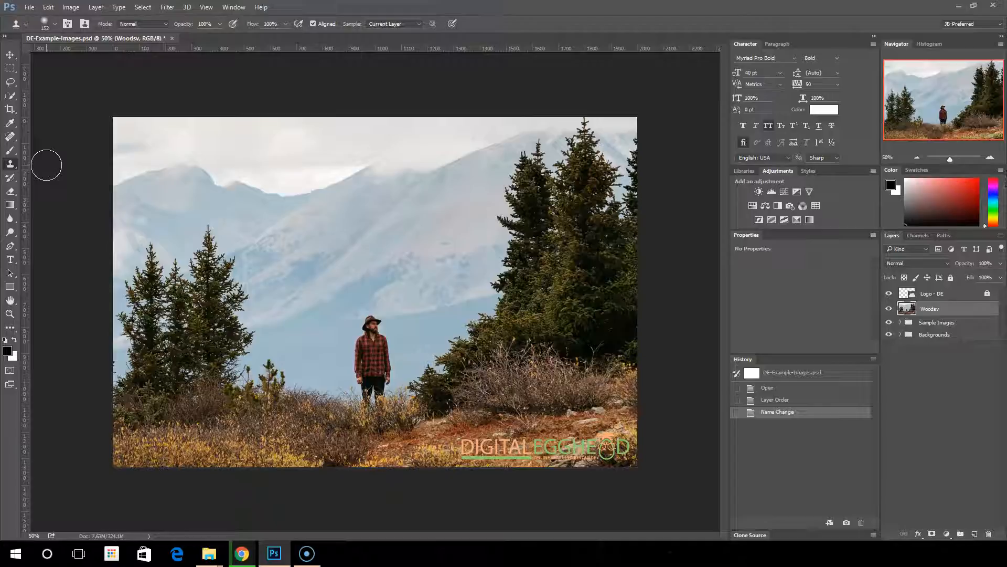
left_click_drag(16, 165, 64, 165)
left_click(375, 351, "alt")
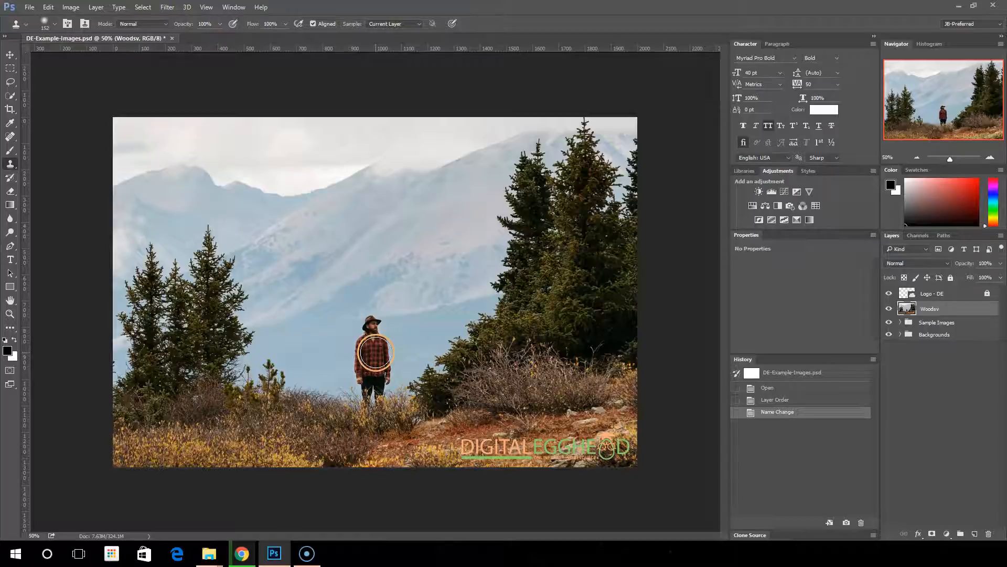
left_click(330, 297, "alt")
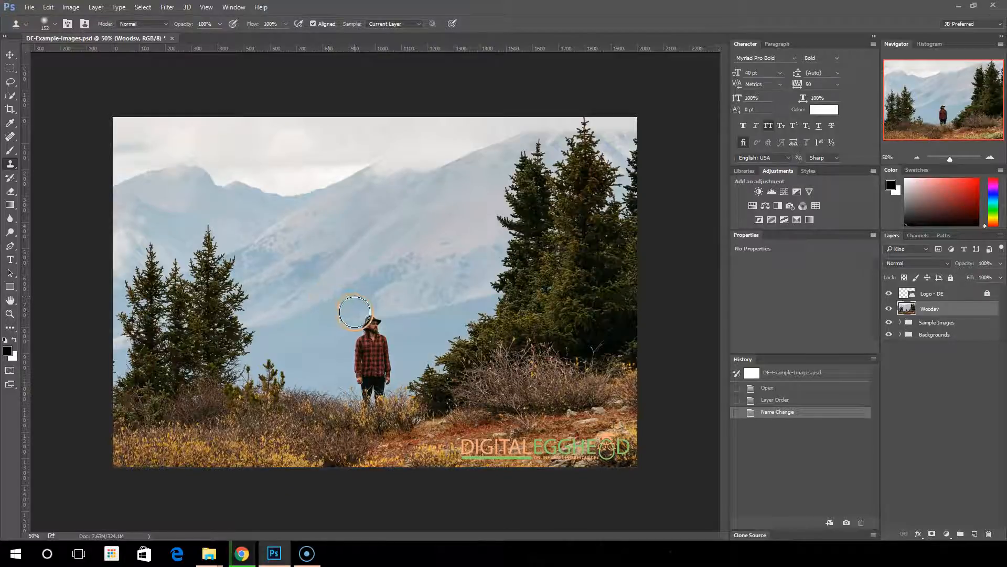
left_click(443, 303, "alt")
left_click_drag(442, 304, 424, 307)
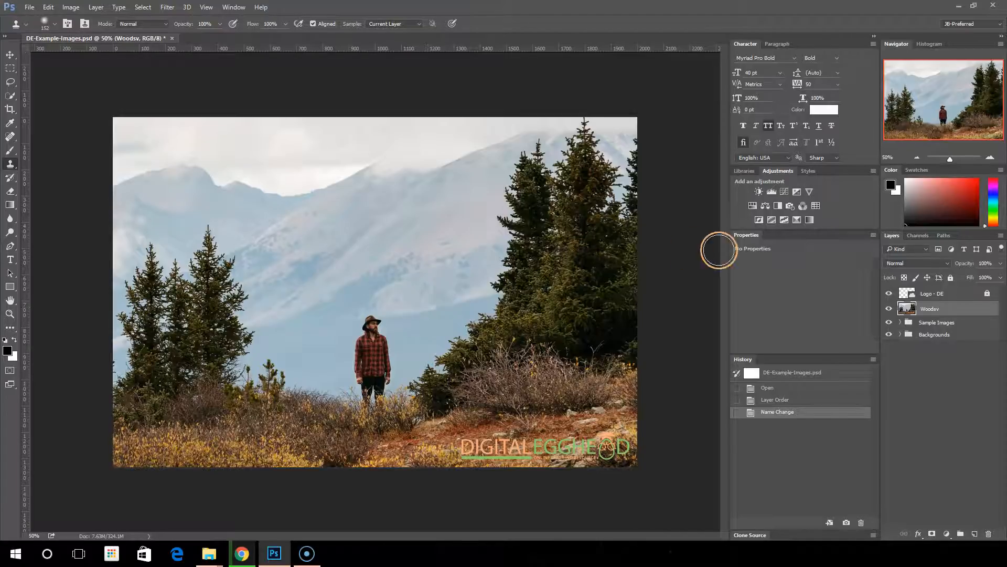
Sample the lower edge of the snowy slope beside the man's hat as the Clone Stamp source.
left_click(991, 159)
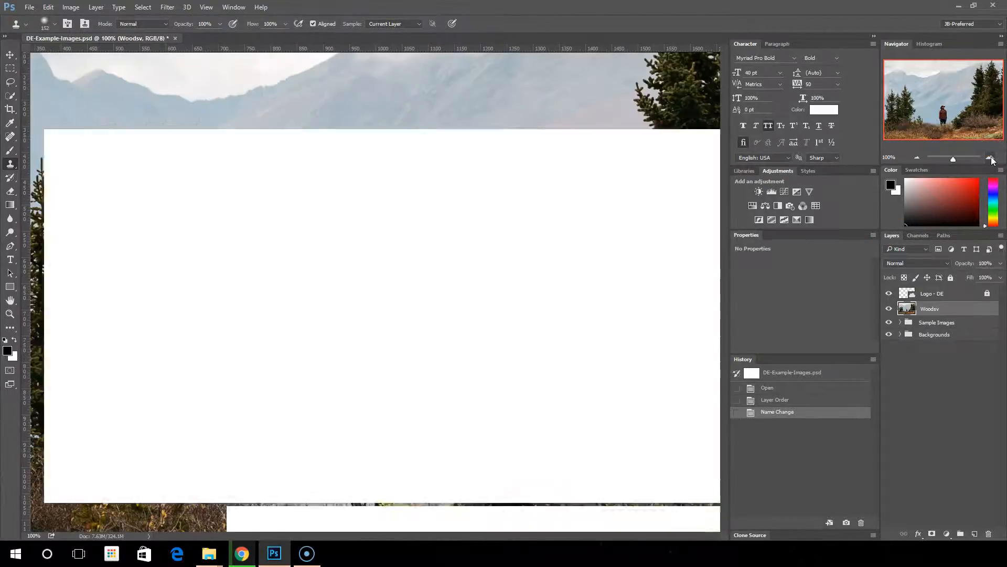
left_click(958, 118)
left_click_drag(958, 118, 962, 141)
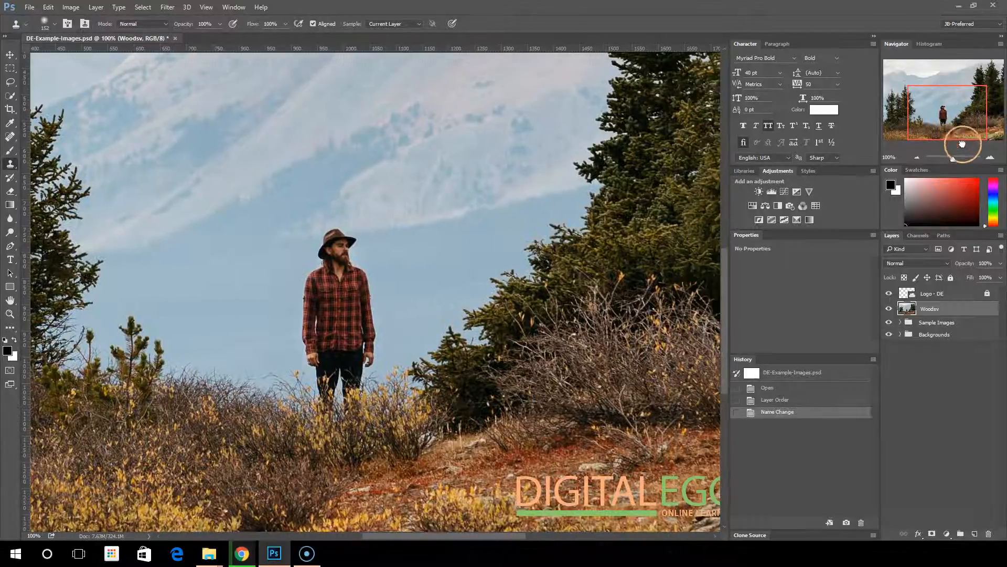
left_click(355, 226)
left_click(409, 240, "alt")
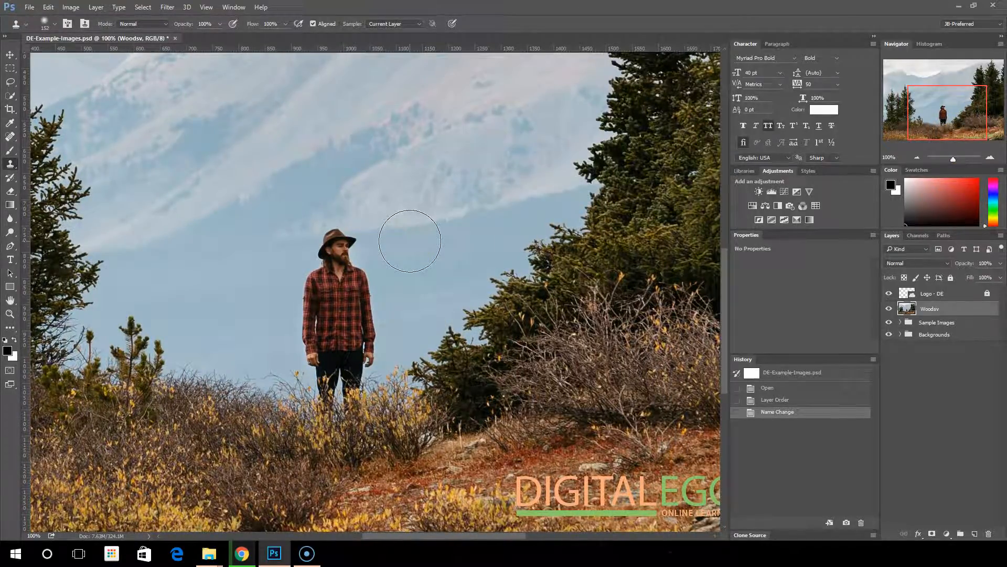
left_click(417, 236, "alt")
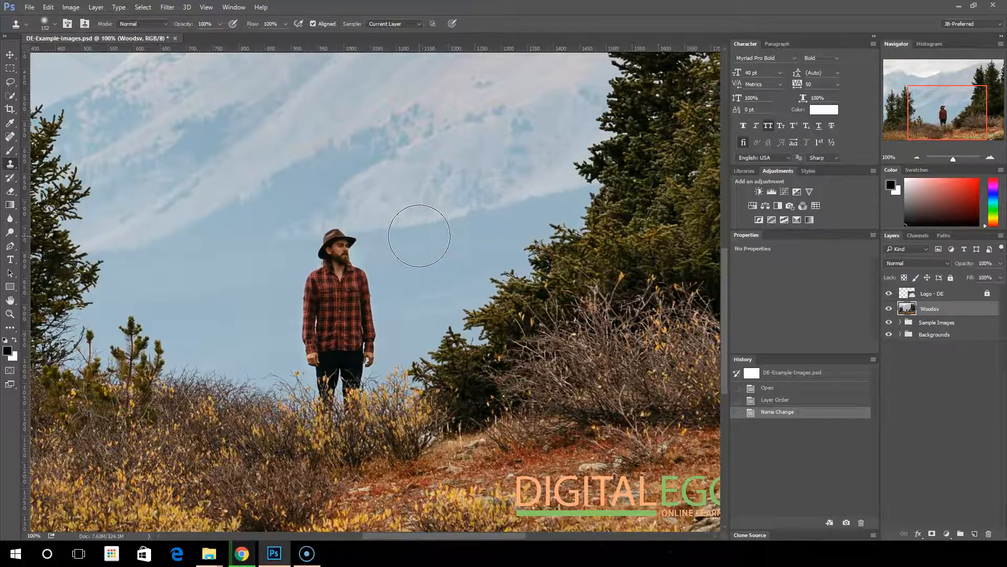
left_click(418, 228, "alt")
left_click(418, 226, "alt")
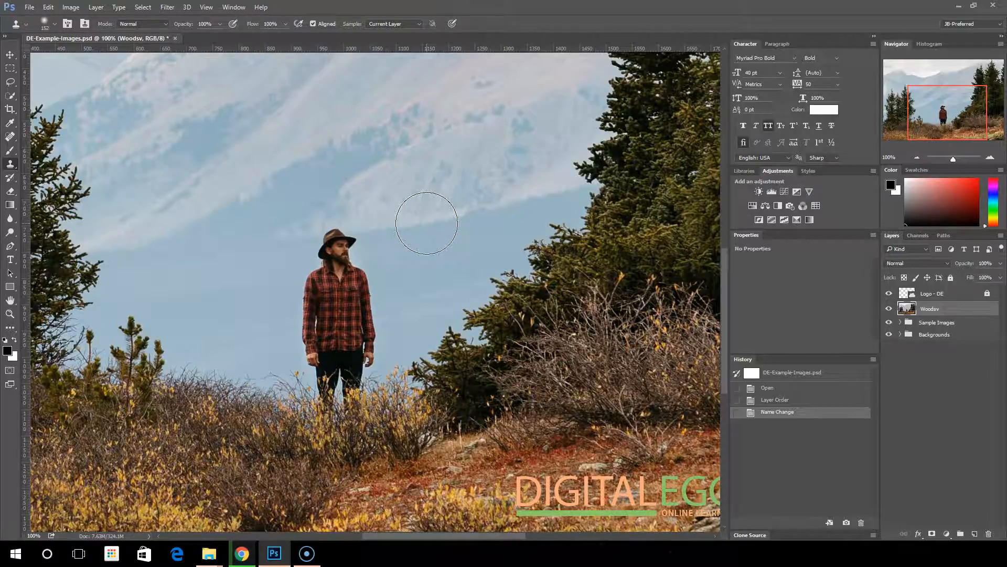
Set the Clone Stamp brush size to 75 px, keeping the hardness at 0%.
right_click(427, 223)
left_click(511, 251)
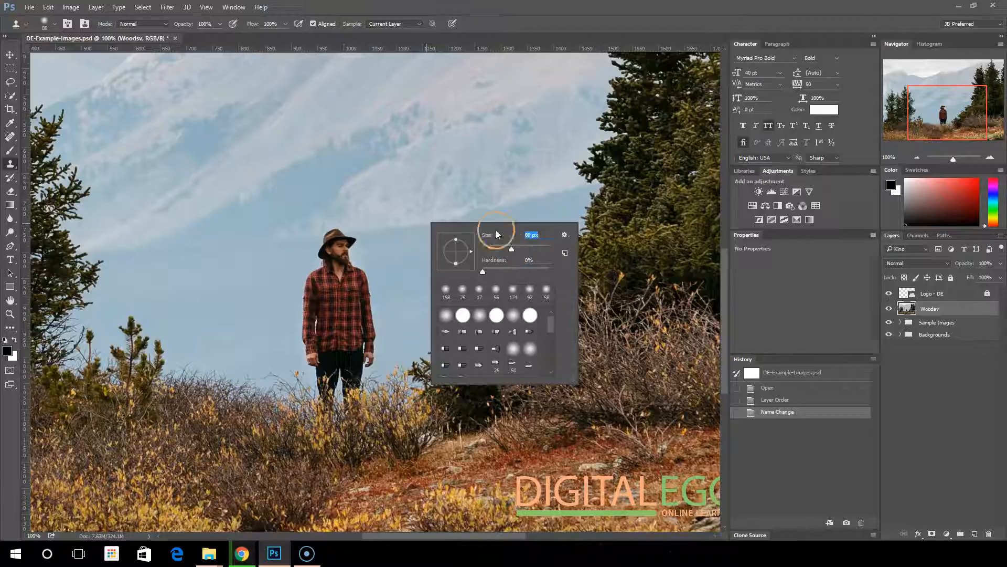
left_click_drag(508, 248, 506, 249)
left_click(445, 39)
right_click(431, 248)
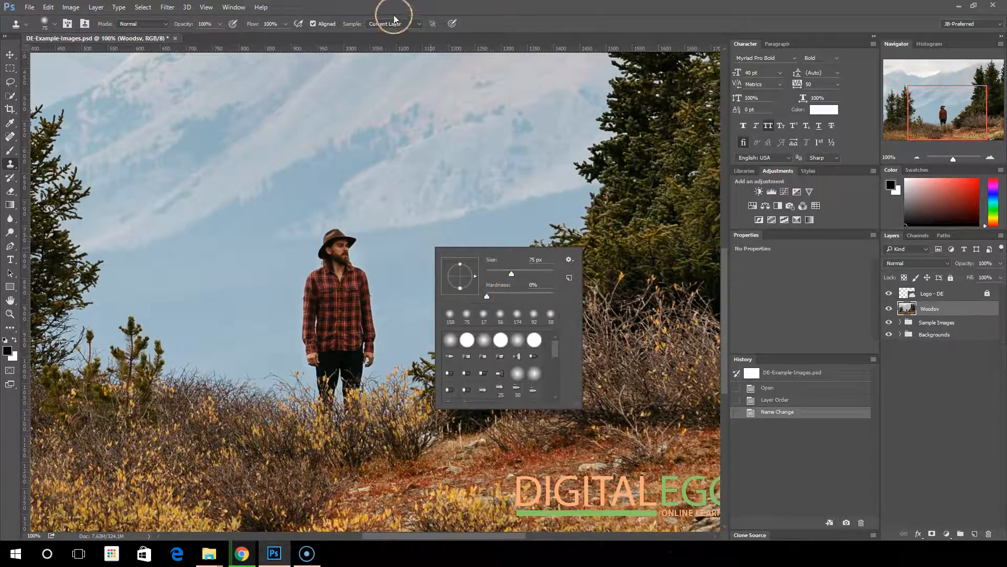
left_click(514, 35)
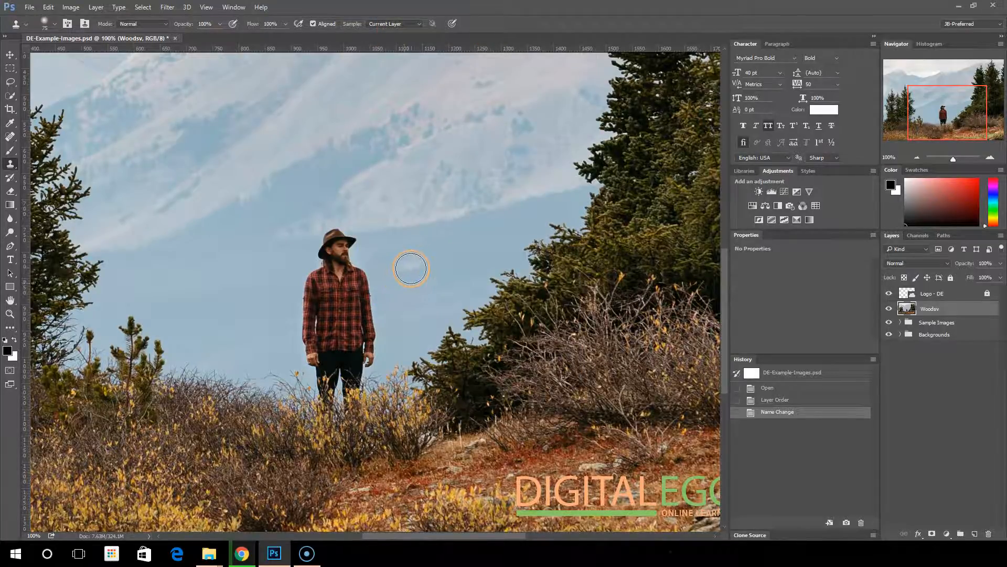
Clone the sampled mountainside over the man's hat, head and shoulders on the Woodsv layer.
mouse_move(362, 266)
left_mouse_down()
mouse_move(337, 296)
mouse_move(373, 291)
left_mouse_up()
key("ctrl+z")
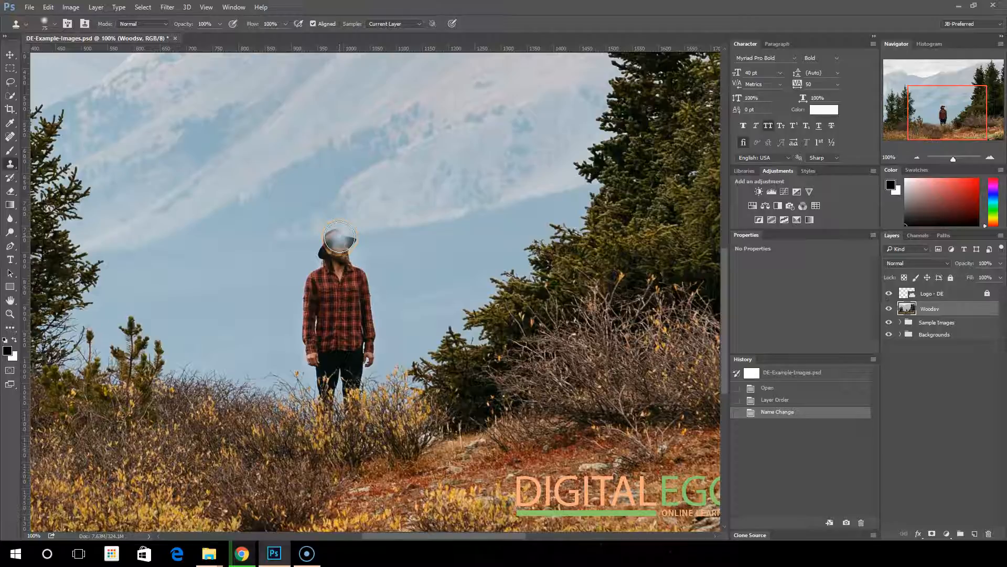
mouse_move(339, 236)
left_mouse_down()
mouse_move(317, 258)
mouse_move(351, 247)
mouse_move(359, 259)
left_mouse_up()
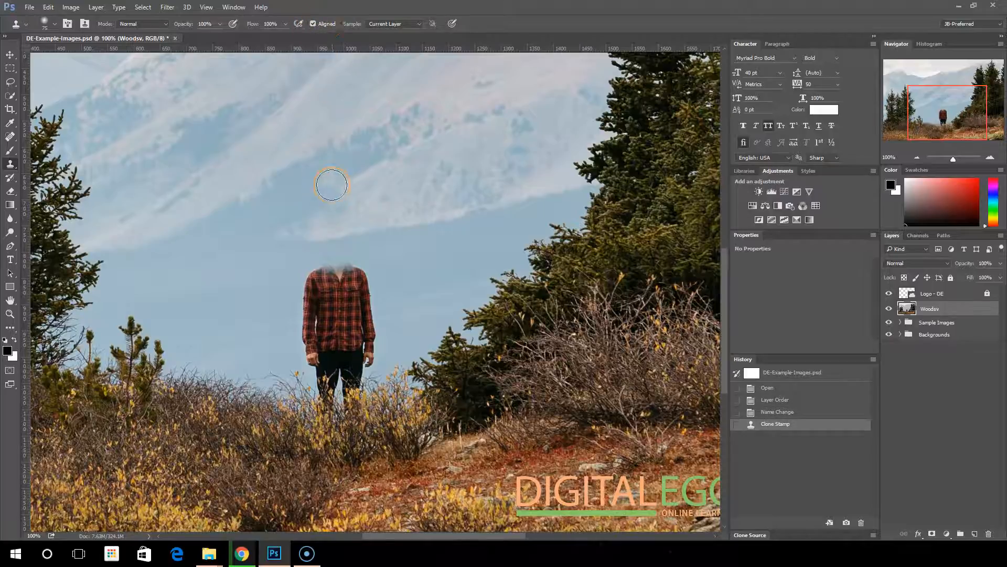
mouse_move(331, 264)
left_mouse_down()
mouse_move(316, 262)
mouse_move(355, 266)
mouse_move(329, 267)
mouse_move(369, 279)
mouse_move(336, 264)
mouse_move(311, 270)
mouse_move(326, 268)
left_mouse_up()
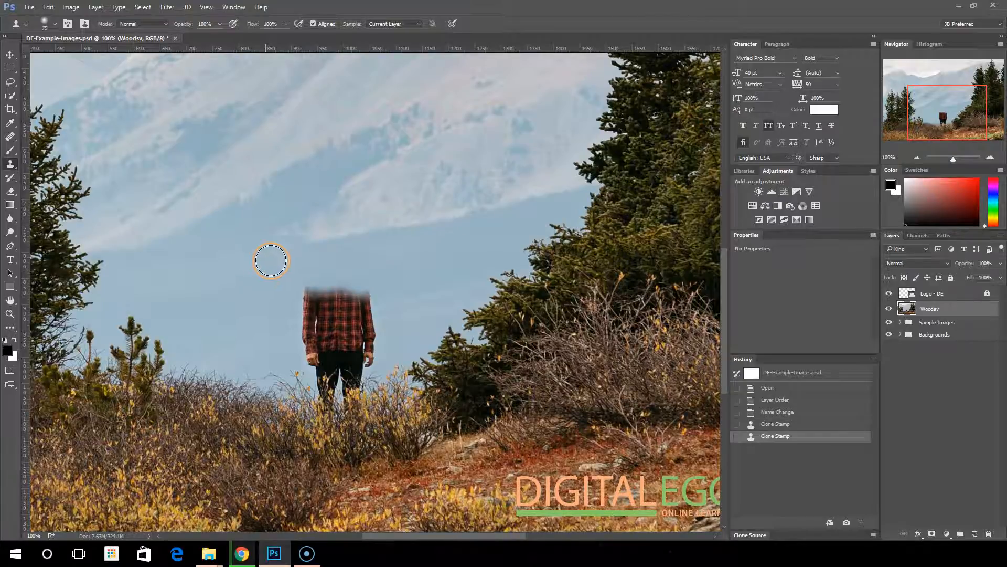
left_click_drag(383, 258, 411, 243)
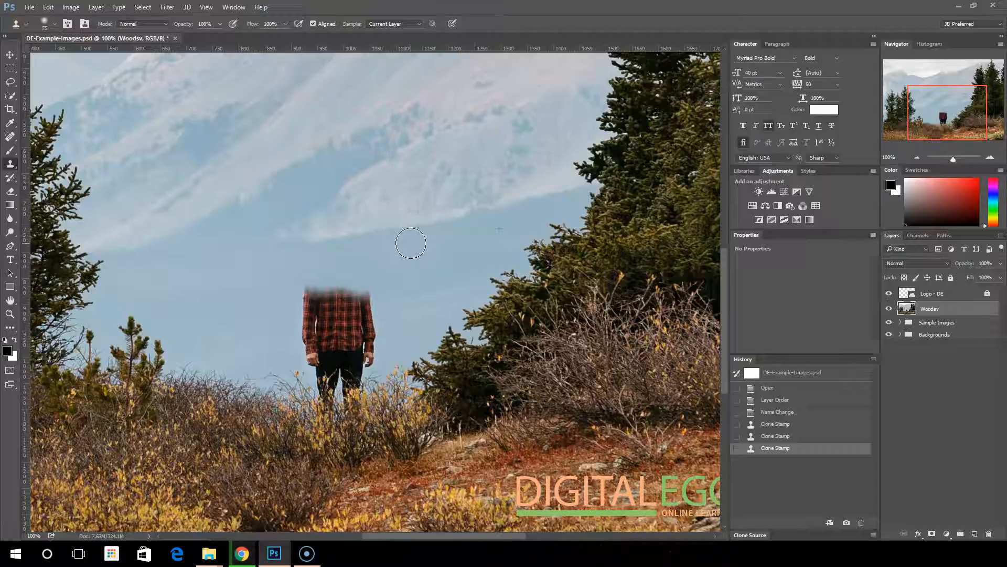
left_click(411, 243)
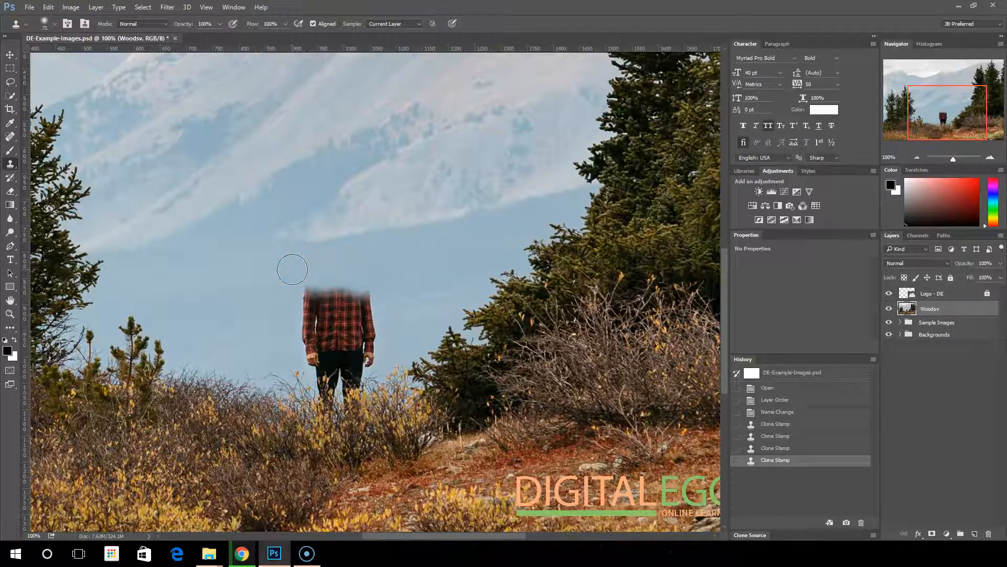
Try cloning across the blue haze around the torso, and revert those strokes.
mouse_move(291, 269)
left_mouse_down()
mouse_move(349, 284)
mouse_move(413, 281)
mouse_move(417, 303)
mouse_move(444, 263)
left_mouse_up()
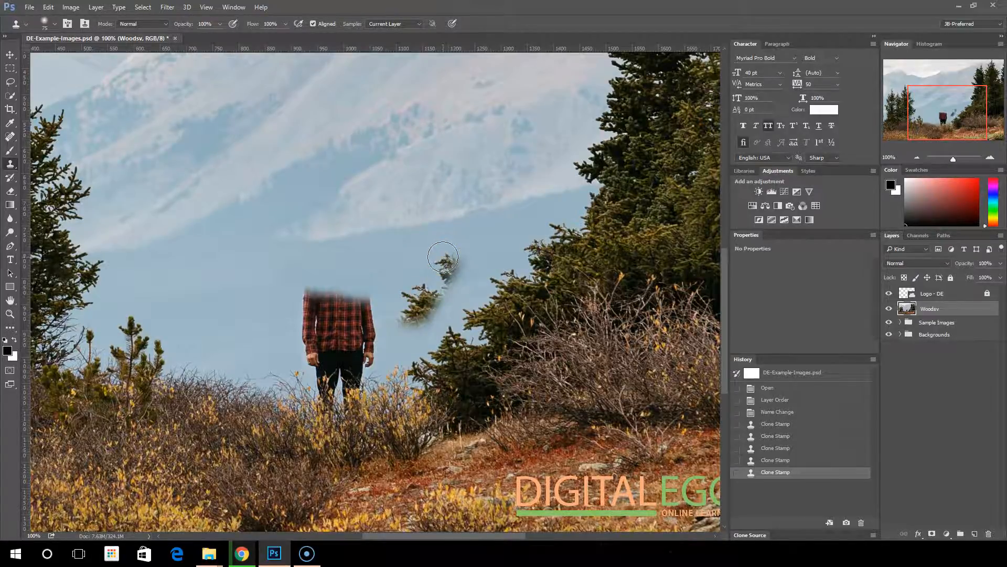
left_click(807, 461)
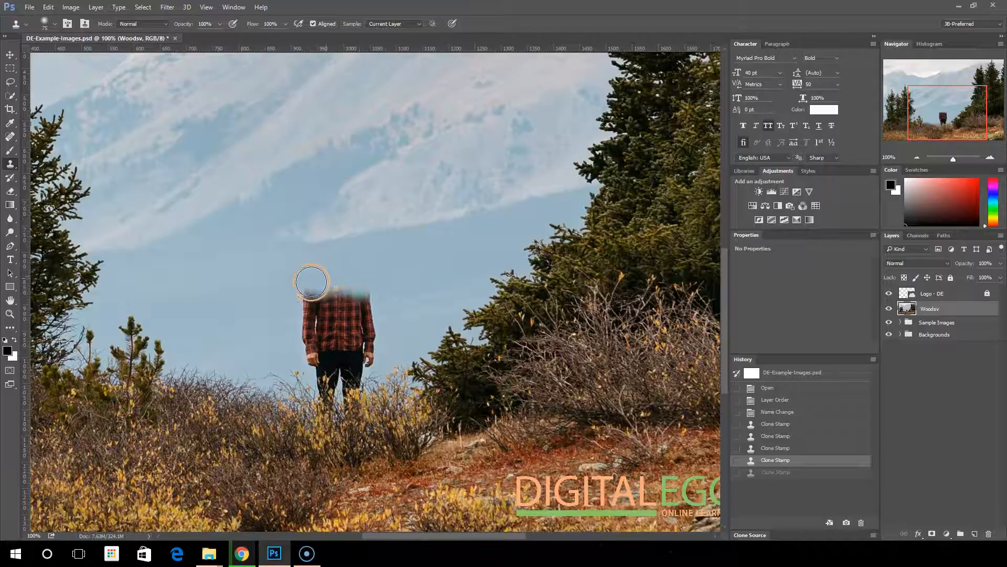
mouse_move(249, 294)
left_mouse_down()
mouse_move(256, 337)
mouse_move(225, 322)
mouse_move(263, 313)
mouse_move(271, 336)
mouse_move(263, 345)
mouse_move(253, 299)
left_mouse_up()
key("ctrl+z")
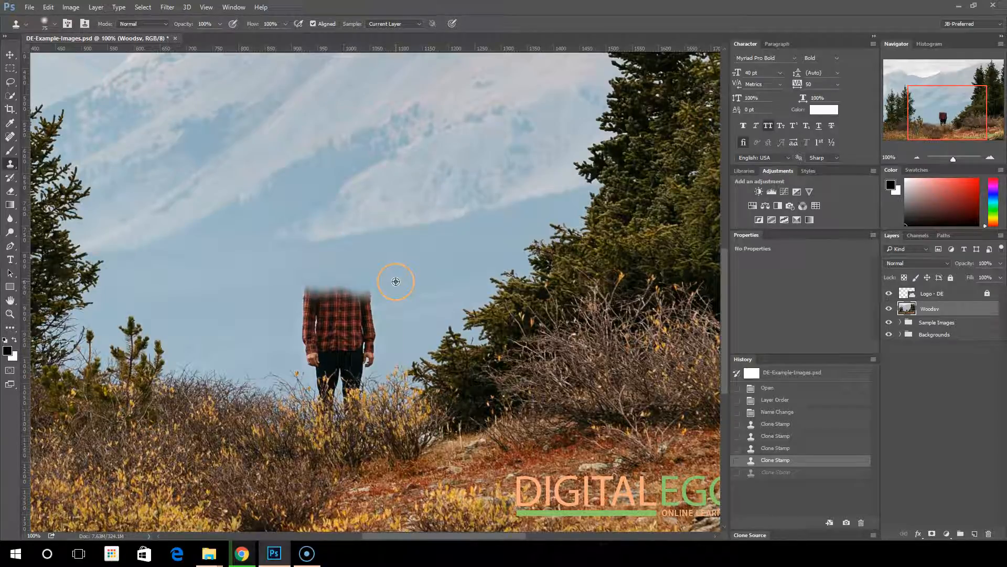
Resample the blue haze near the torso and clone it over the upper plaid shirt and arms.
mouse_move(393, 281)
left_mouse_down()
mouse_move(367, 293)
mouse_move(367, 321)
mouse_move(365, 287)
mouse_move(354, 291)
mouse_move(371, 322)
mouse_move(376, 288)
left_mouse_up()
mouse_move(258, 288)
left_mouse_down()
mouse_move(305, 321)
mouse_move(337, 291)
mouse_move(279, 292)
mouse_move(349, 295)
mouse_move(331, 292)
mouse_move(302, 320)
mouse_move(280, 320)
left_mouse_up()
left_click(279, 273, "alt")
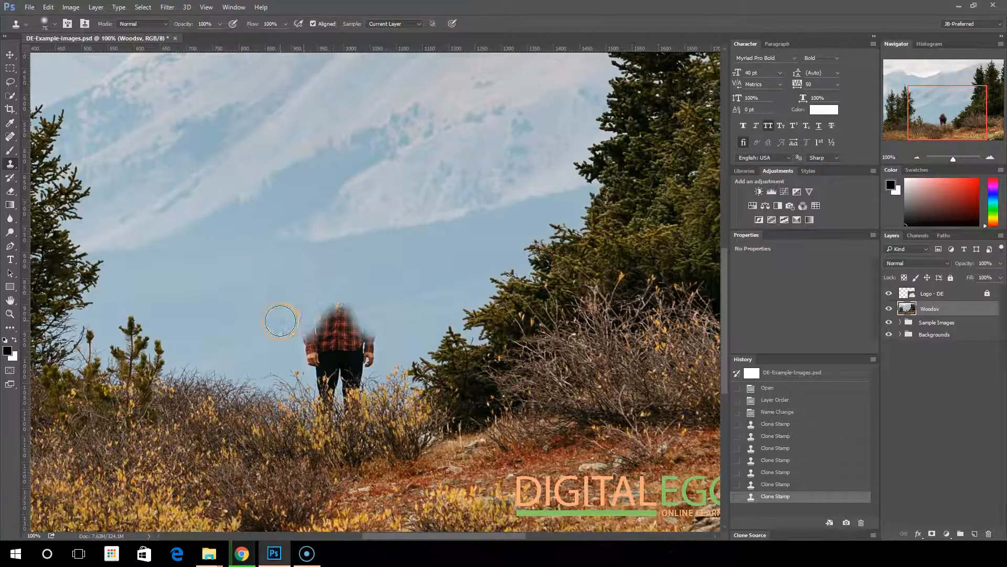
left_click(305, 290, "alt")
mouse_move(301, 310)
left_mouse_down()
mouse_move(382, 313)
mouse_move(299, 322)
mouse_move(314, 305)
mouse_move(334, 293)
mouse_move(293, 331)
mouse_move(378, 338)
mouse_move(290, 348)
mouse_move(365, 347)
mouse_move(310, 374)
mouse_move(306, 397)
mouse_move(264, 368)
mouse_move(298, 357)
mouse_move(304, 388)
mouse_move(288, 399)
mouse_move(265, 385)
mouse_move(312, 369)
mouse_move(314, 391)
mouse_move(327, 391)
mouse_move(332, 378)
mouse_move(296, 374)
mouse_move(274, 385)
mouse_move(302, 364)
mouse_move(332, 372)
mouse_move(281, 375)
mouse_move(316, 366)
mouse_move(295, 365)
mouse_move(305, 379)
mouse_move(302, 362)
mouse_move(337, 331)
mouse_move(290, 373)
mouse_move(299, 359)
mouse_move(288, 364)
mouse_move(301, 404)
mouse_move(293, 438)
mouse_move(304, 449)
mouse_move(305, 382)
left_mouse_up()
left_click(334, 293, "alt")
key("ctrl+z")
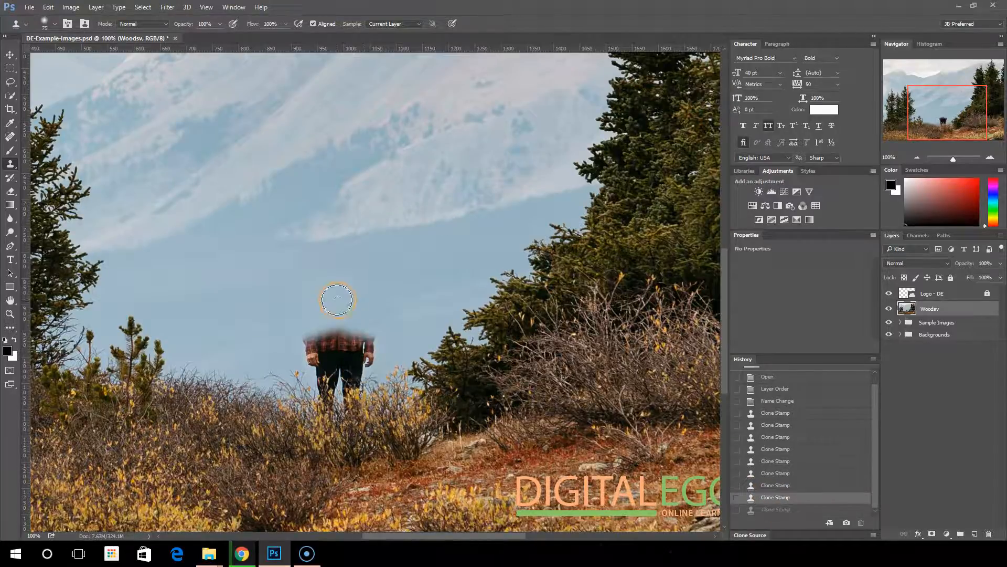
Sample the haze just above the torso and clone it over the remaining shirt down to the waist.
left_click(337, 298, "alt")
left_click_drag(294, 337, 378, 334)
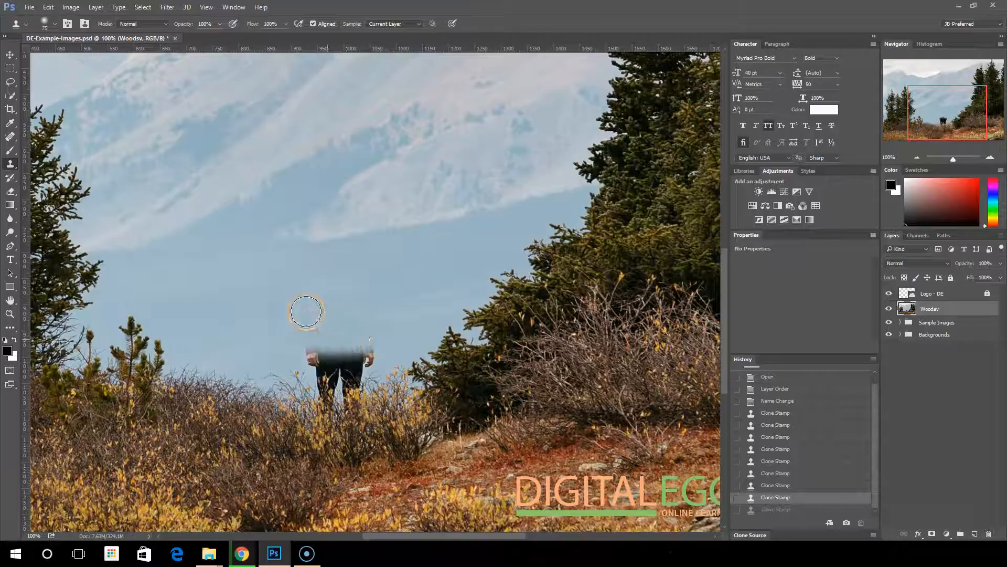
left_click(349, 375)
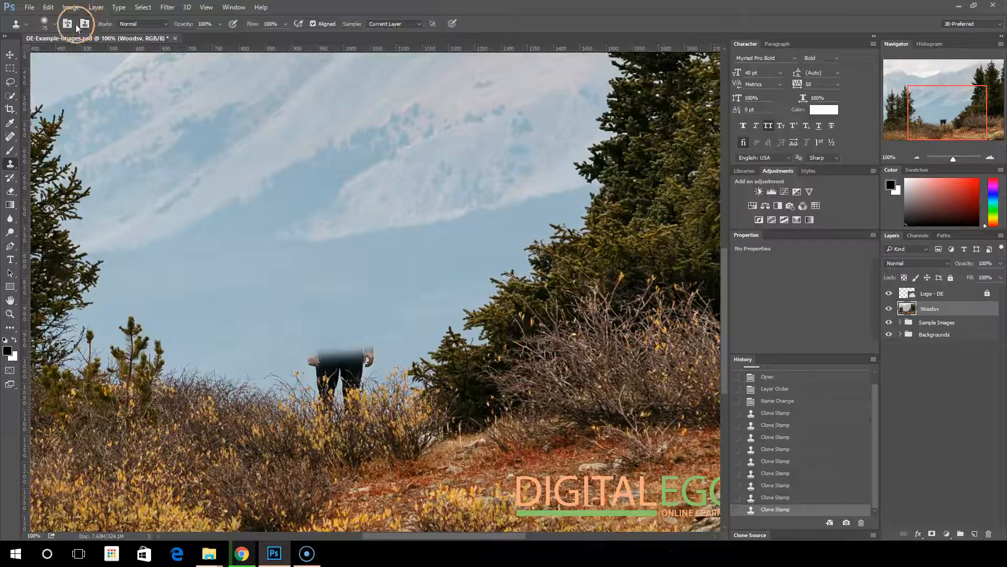
Examine the Clone Stamp options: brush size and hardness, detailed brush settings, blending modes and layer sampling choices.
left_click(55, 23)
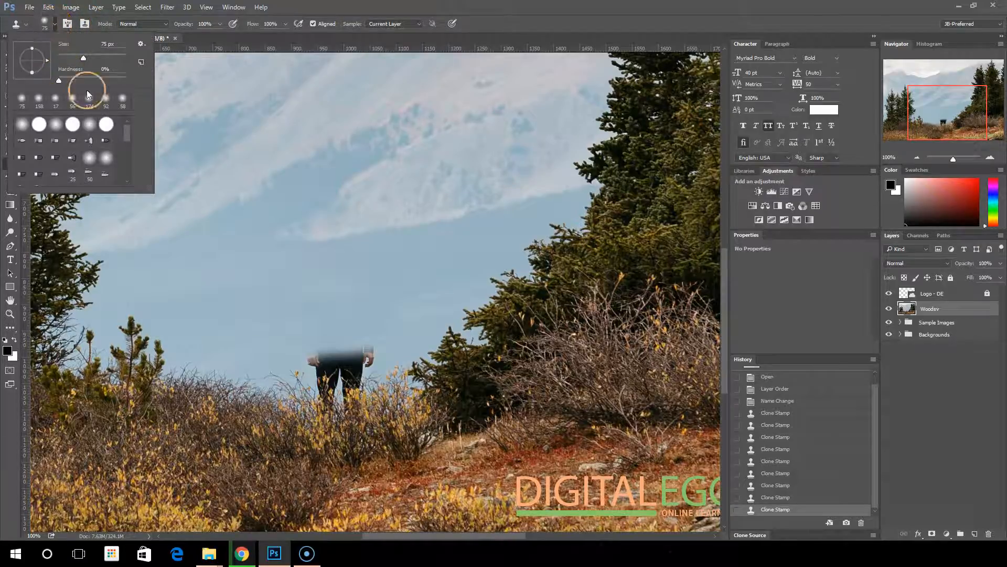
left_click(54, 25)
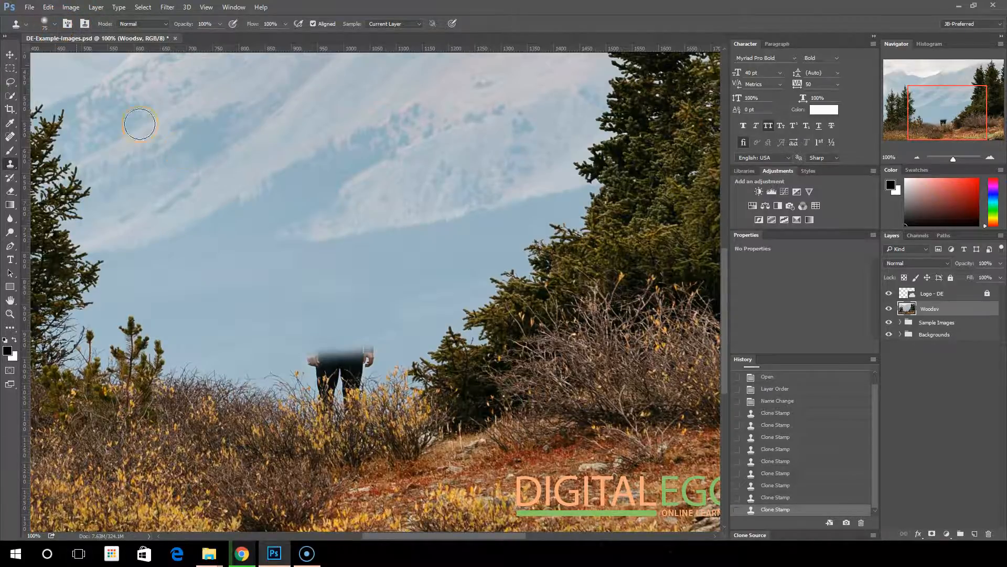
right_click(210, 141)
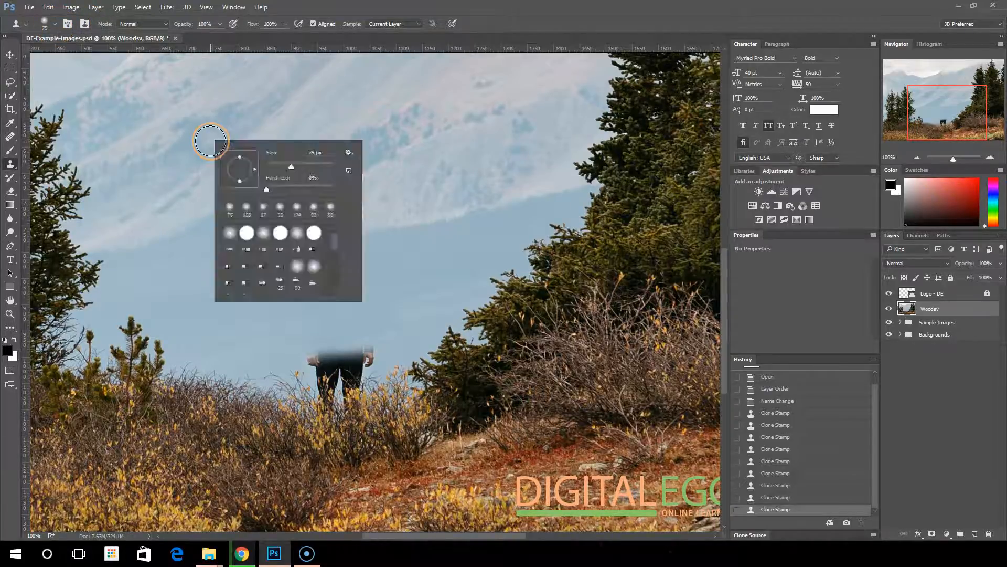
left_click(69, 23)
left_click(70, 24)
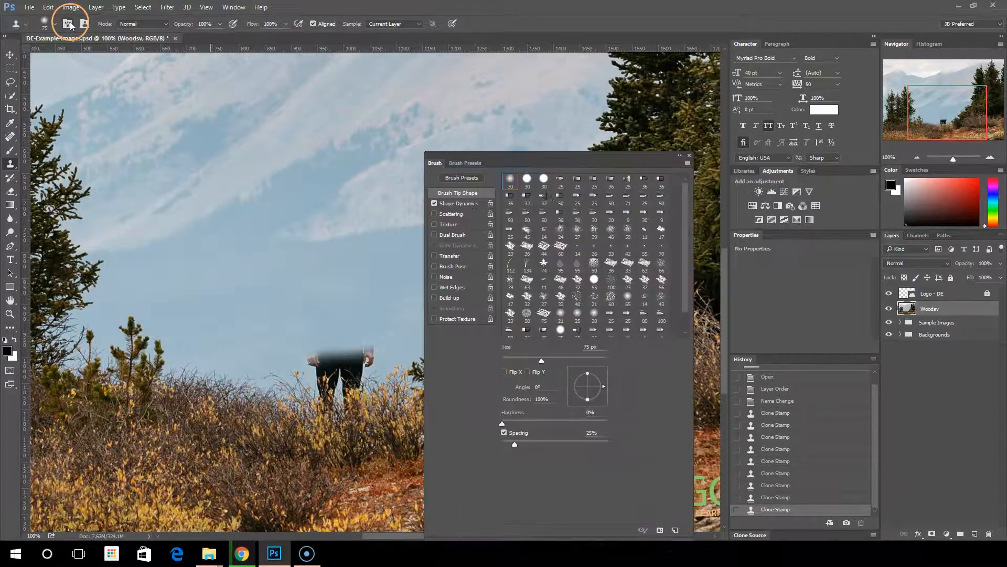
left_click(689, 155)
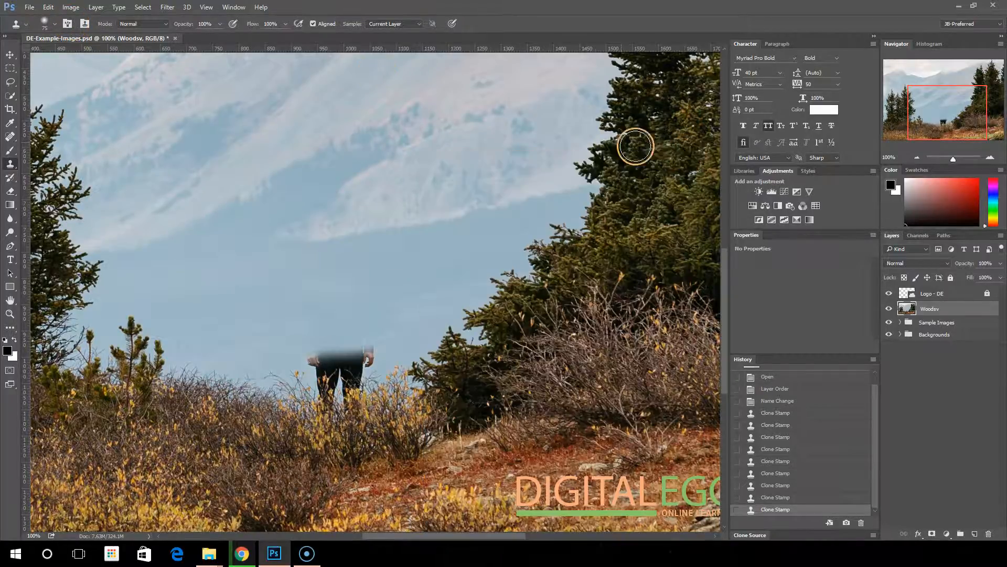
left_click(159, 24)
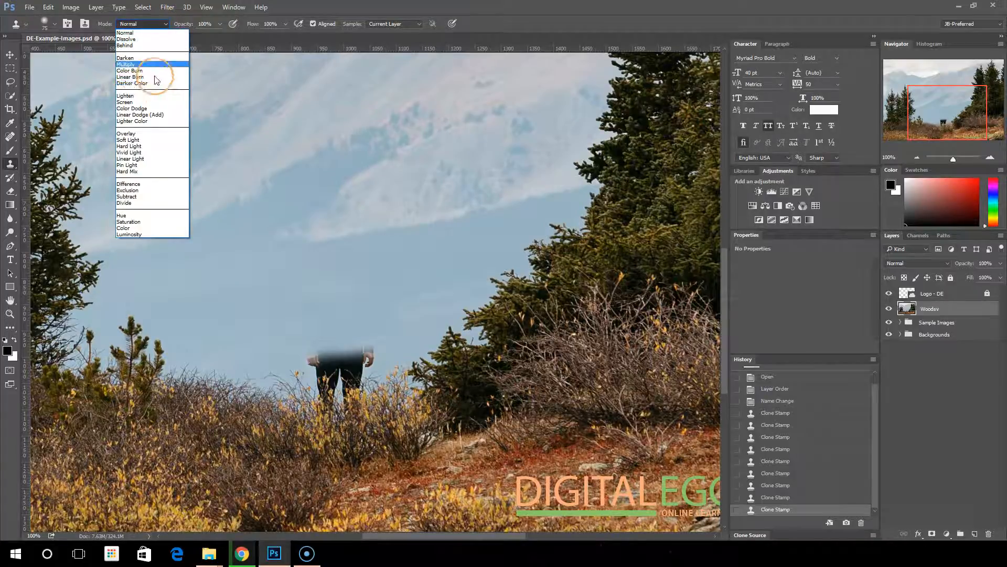
left_click(157, 22)
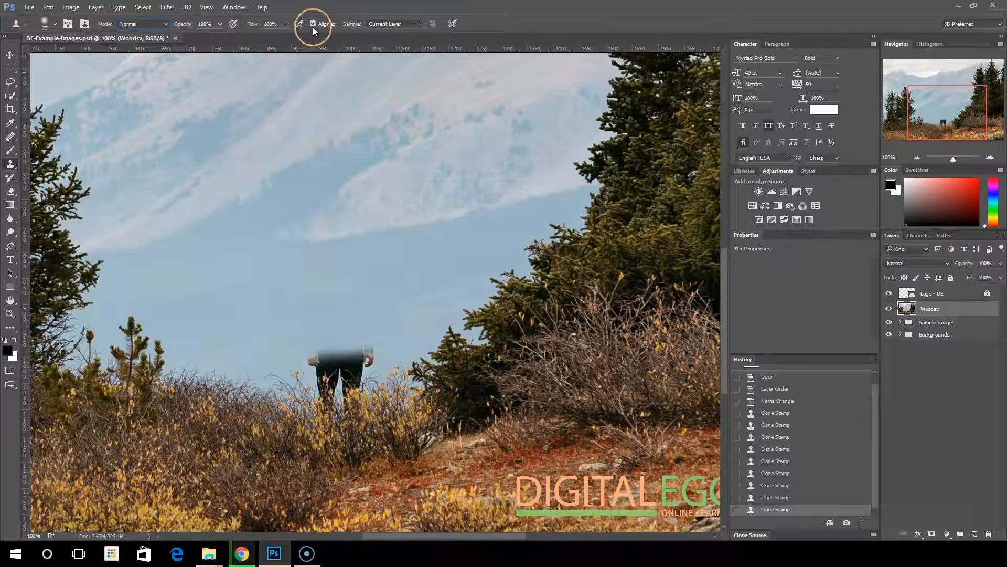
left_click(395, 24)
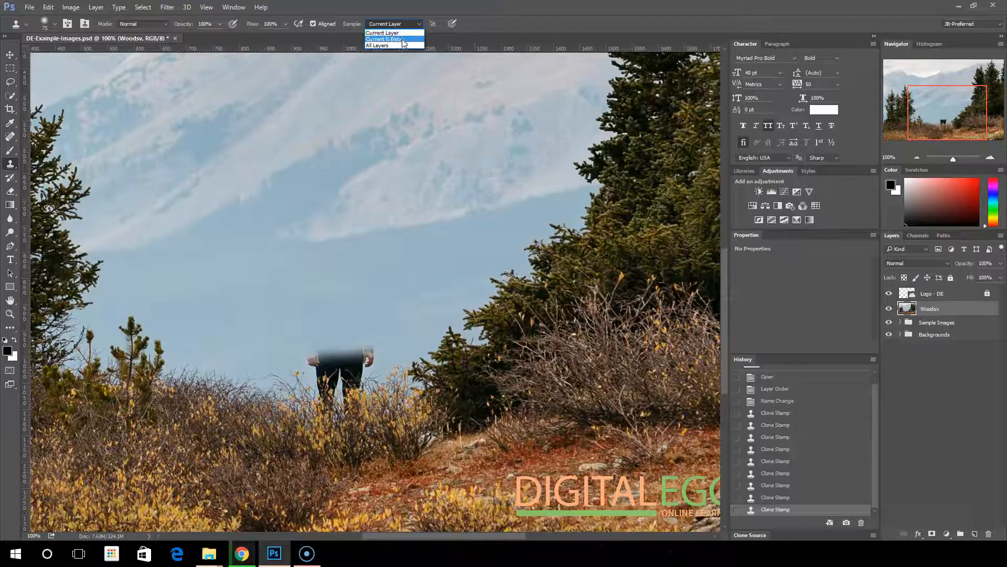
left_click(409, 43)
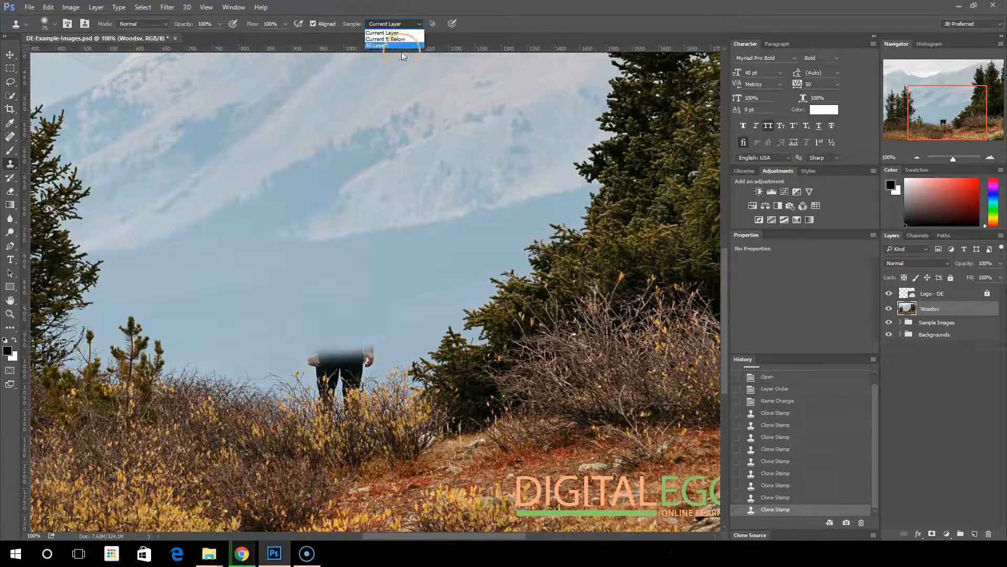
left_click(486, 25)
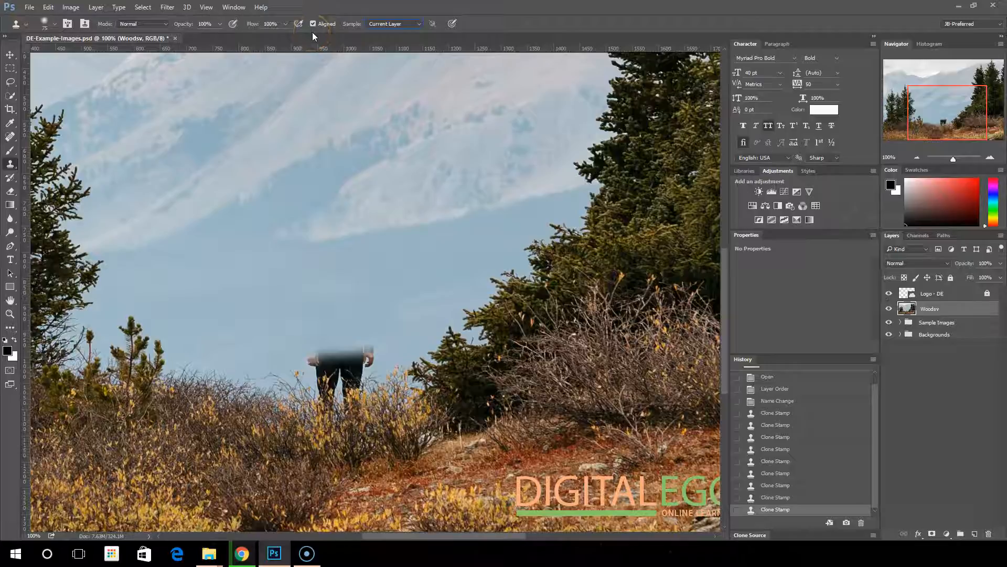
Sample the blue haze and, with aligned sampling on, clone it in separate strokes over the haze and the mountain slope.
left_click(316, 275)
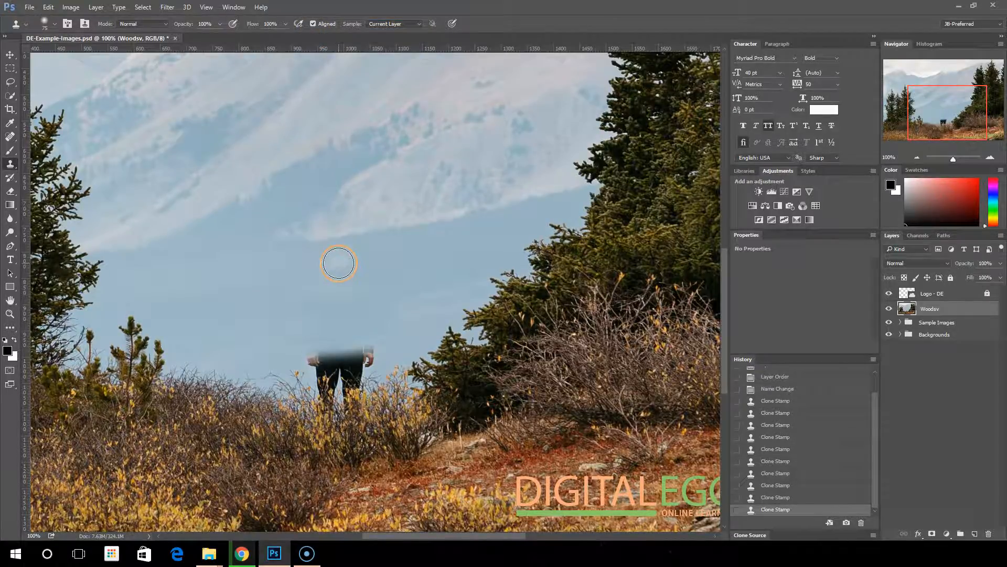
mouse_move(323, 273)
left_mouse_down()
mouse_move(299, 297)
mouse_move(378, 284)
mouse_move(213, 291)
mouse_move(297, 277)
left_mouse_up()
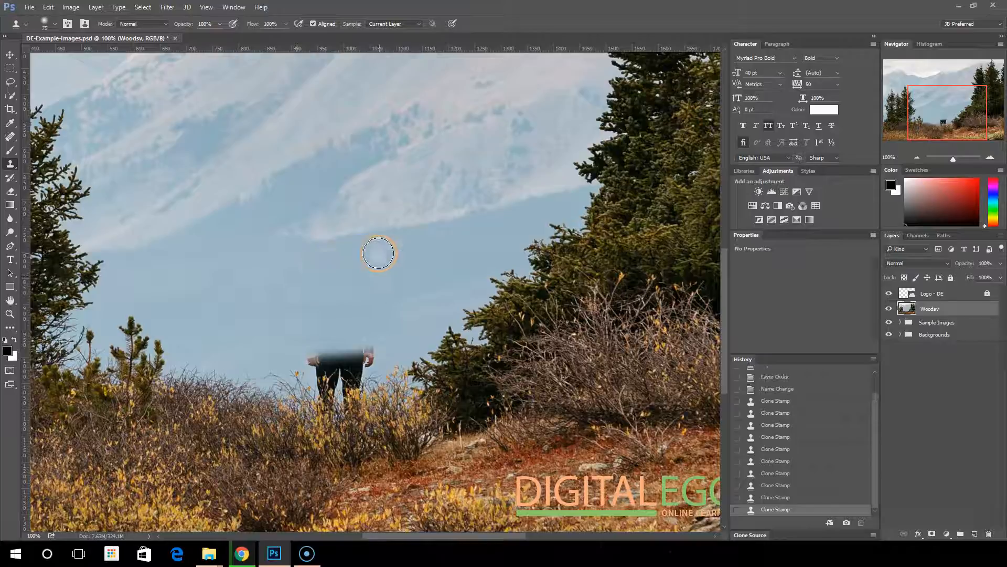
left_click(436, 256, "alt")
left_click_drag(323, 260, 299, 275)
left_click_drag(260, 179, 241, 189)
left_click_drag(270, 121, 244, 135)
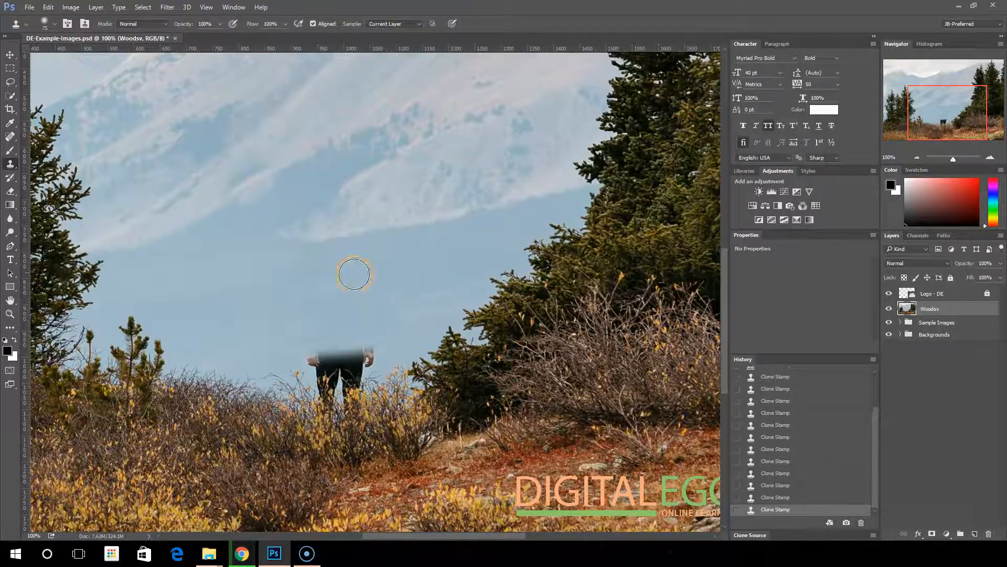
Turn off aligned sampling, resample the haze below the snowy ridge, try cloning over the mountain slope, and revert the last strokes.
left_click(314, 24)
left_click(380, 234, "alt")
left_click_drag(366, 244, 322, 277)
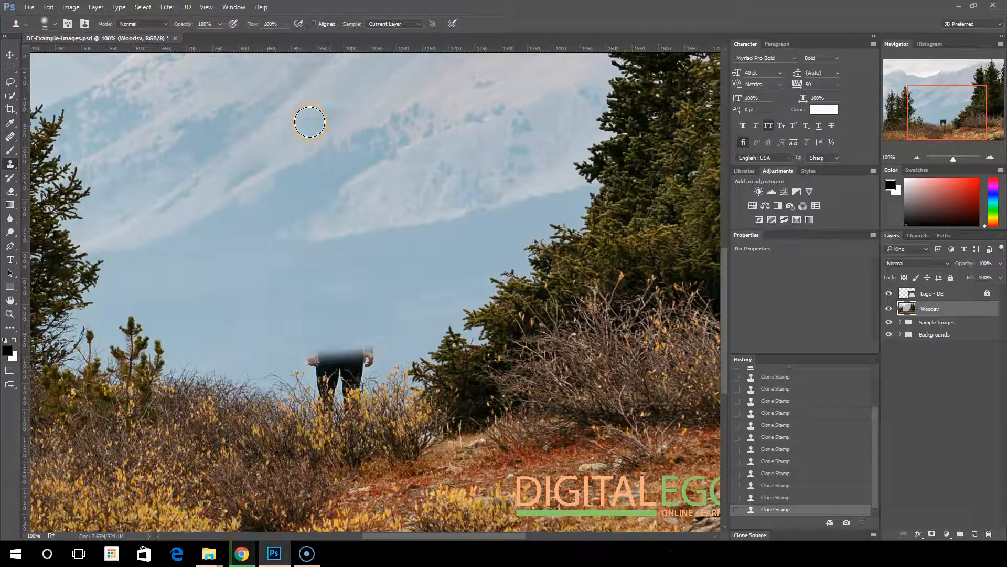
left_click_drag(259, 158, 246, 169)
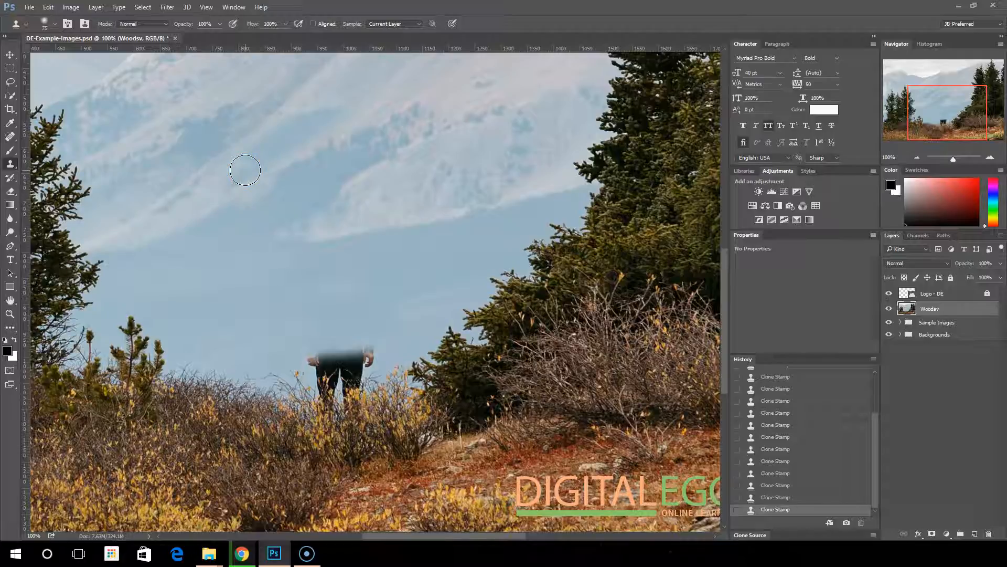
mouse_move(245, 170)
left_mouse_down()
mouse_move(208, 200)
mouse_move(124, 229)
left_mouse_up()
left_click(776, 449)
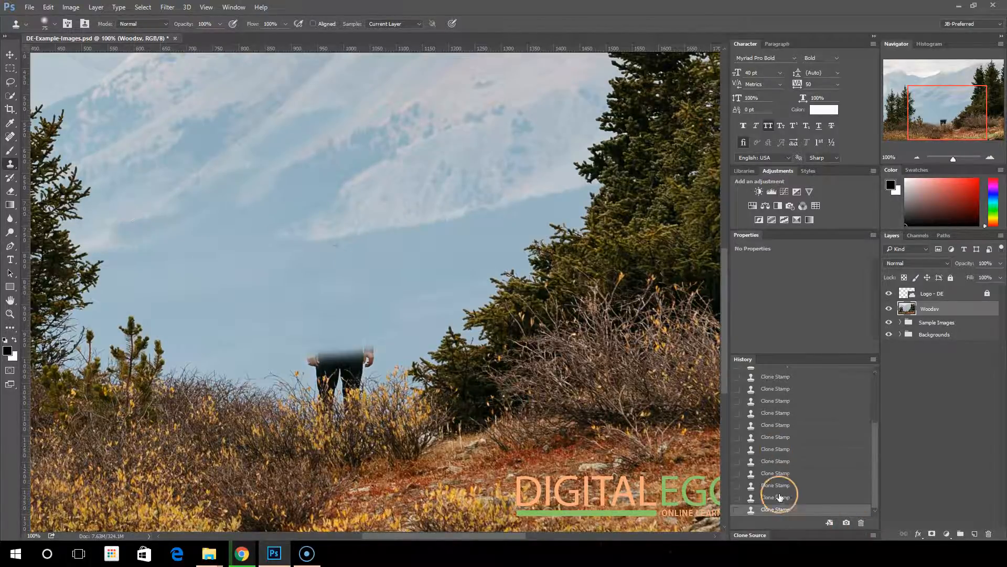
left_click(776, 461)
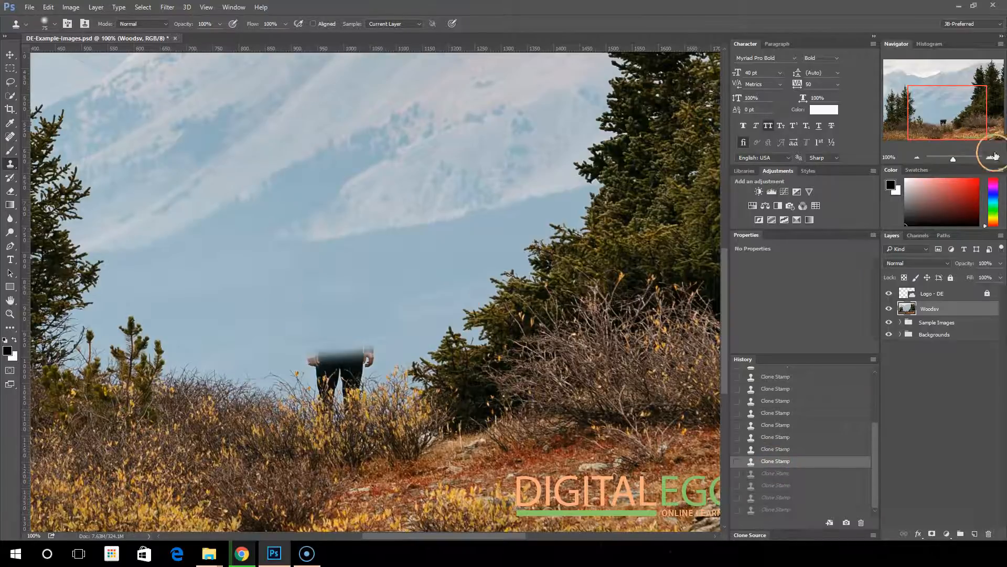
Clone the blue haze over the man's waist, hands and upper legs, working down to the bushes.
left_click(990, 157)
left_click_drag(957, 109, 949, 119)
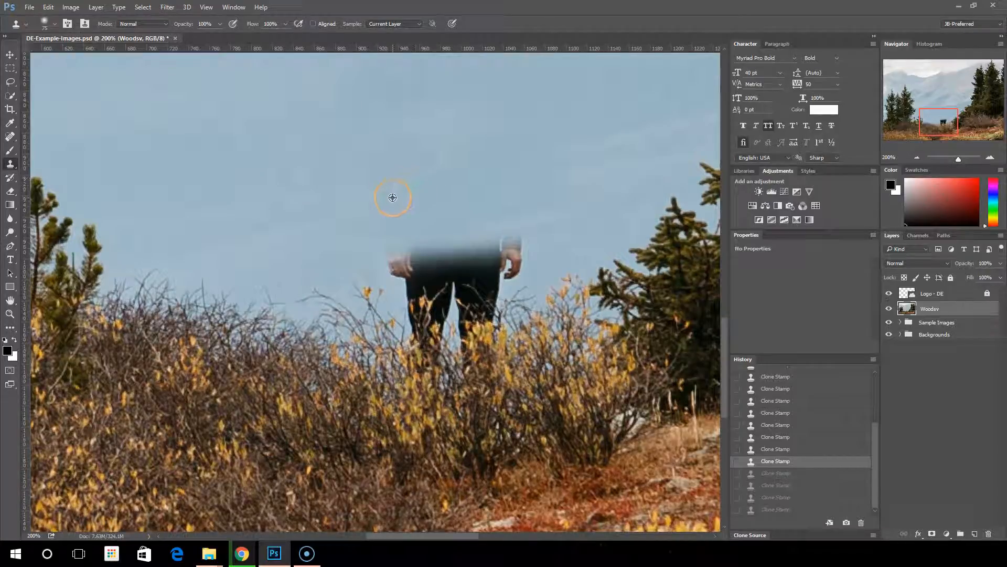
mouse_move(378, 232)
left_mouse_down()
mouse_move(520, 239)
mouse_move(462, 259)
left_mouse_up()
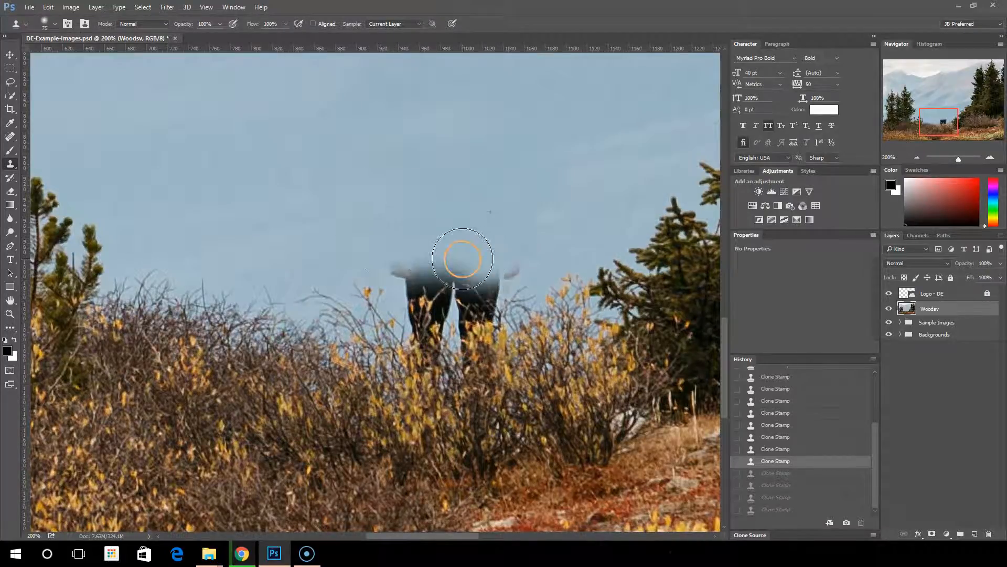
mouse_move(377, 263)
left_mouse_down()
mouse_move(506, 254)
mouse_move(404, 275)
mouse_move(499, 265)
mouse_move(504, 254)
mouse_move(441, 285)
mouse_move(535, 347)
left_mouse_up()
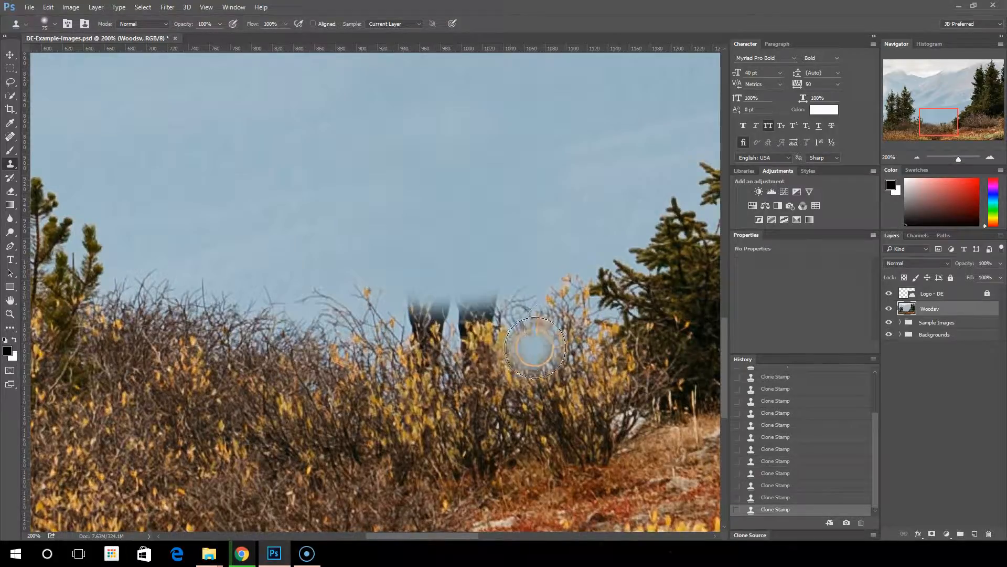
Sample the tops of the neighbouring bushes and clone them over the man's remaining legs, resampling on both sides.
left_click(566, 293, "alt")
mouse_move(486, 308)
left_mouse_down()
mouse_move(471, 312)
mouse_move(478, 321)
mouse_move(455, 309)
mouse_move(423, 326)
left_mouse_up()
left_click(325, 300, "alt")
left_click(575, 301, "alt")
left_click_drag(505, 310, 498, 349)
left_click(372, 333, "alt")
left_click_drag(518, 312, 528, 319)
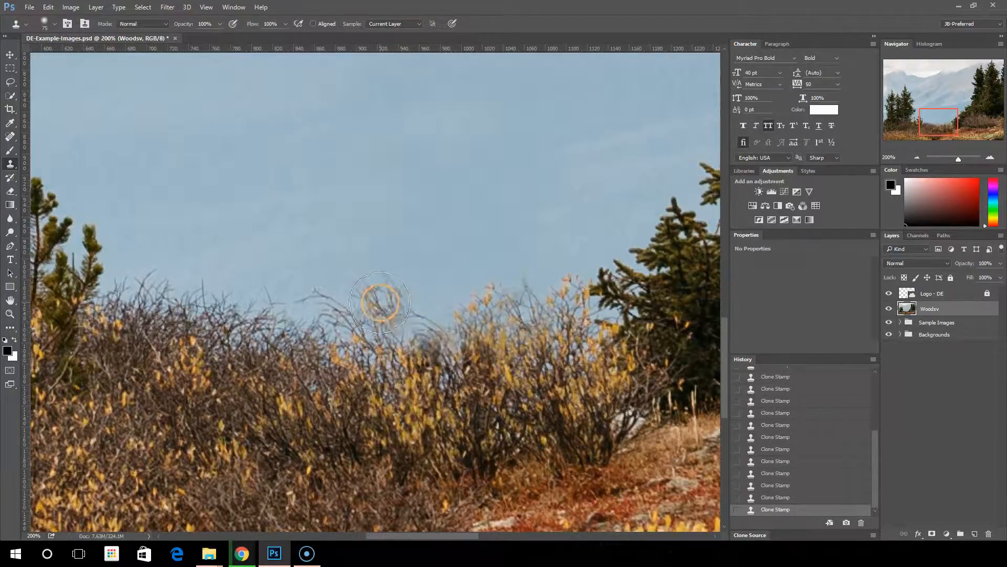
Sample the small pine growing in front of the large tree and clone a copy of it into the bushes beside it.
scroll(317, 246, "up", 3)
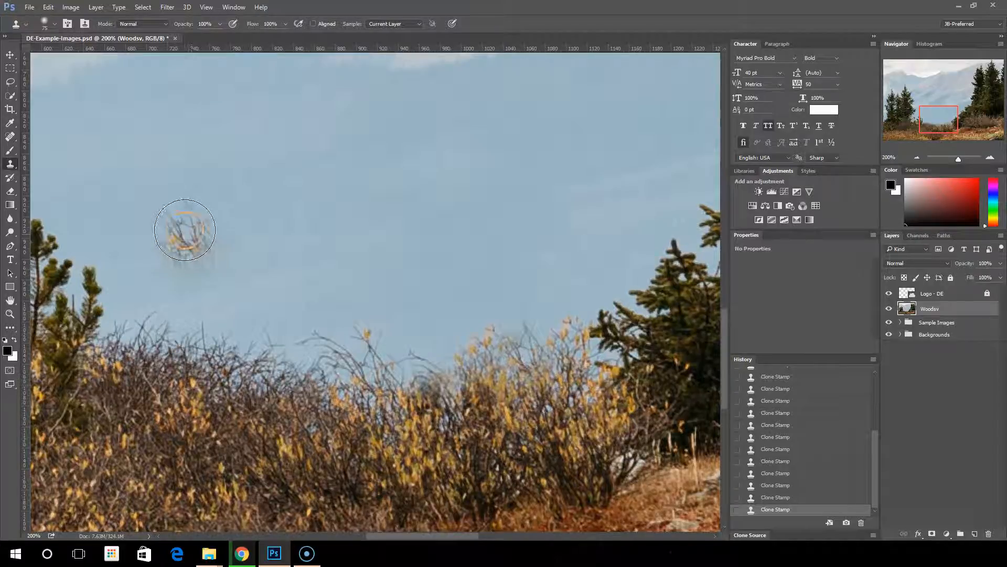
left_click(183, 234)
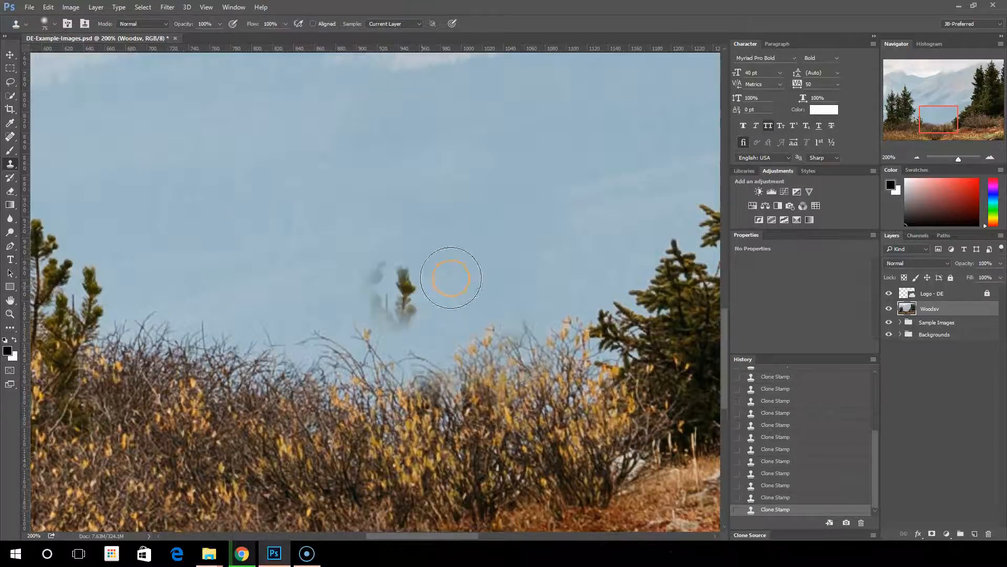
left_click(923, 161)
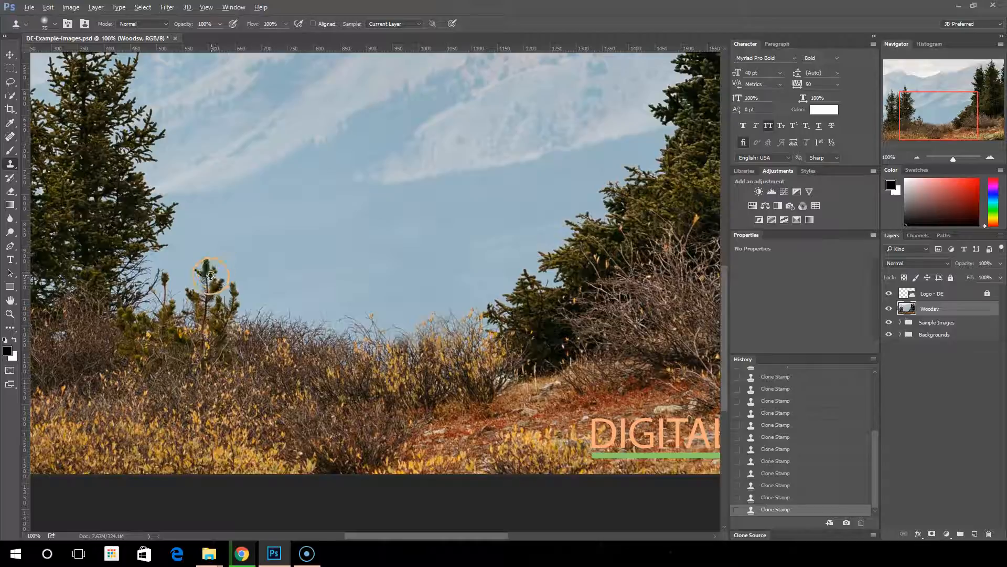
left_click(208, 311, "alt")
left_click(293, 313)
mouse_move(292, 313)
left_mouse_down()
mouse_move(303, 290)
mouse_move(294, 269)
mouse_move(275, 314)
mouse_move(335, 318)
mouse_move(324, 303)
mouse_move(312, 324)
mouse_move(319, 301)
mouse_move(296, 326)
left_mouse_up()
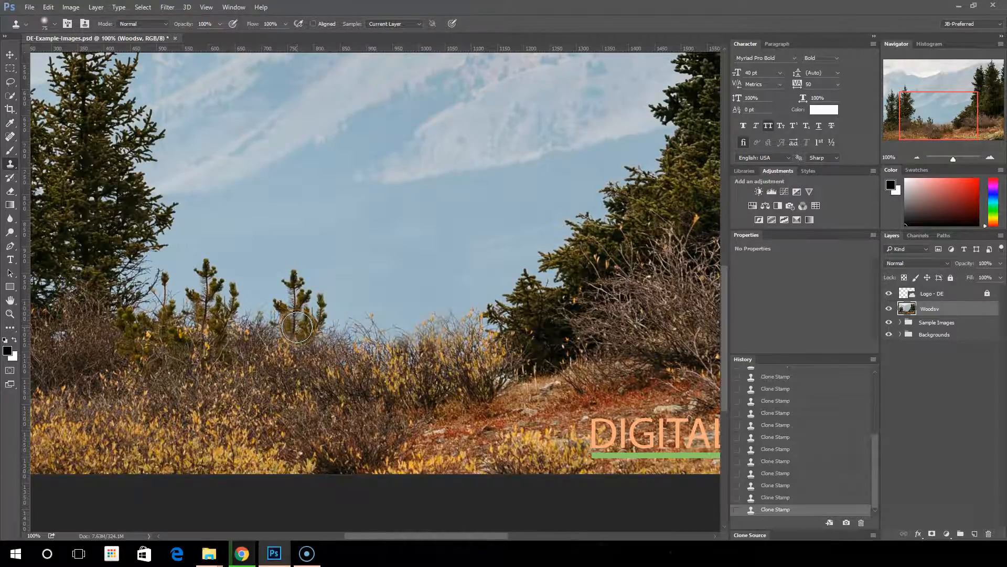
left_click(507, 240)
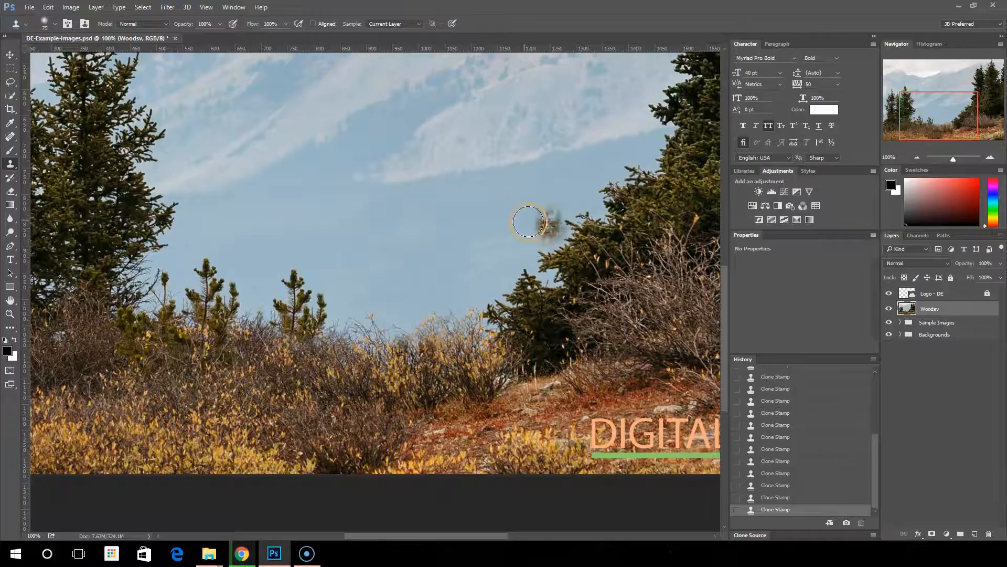
Enlarge the brush to about 158 px, sample the mountainside and clone it over the snowy ridge above the haze, undoing the stray strokes.
scroll(495, 218, "up", 5)
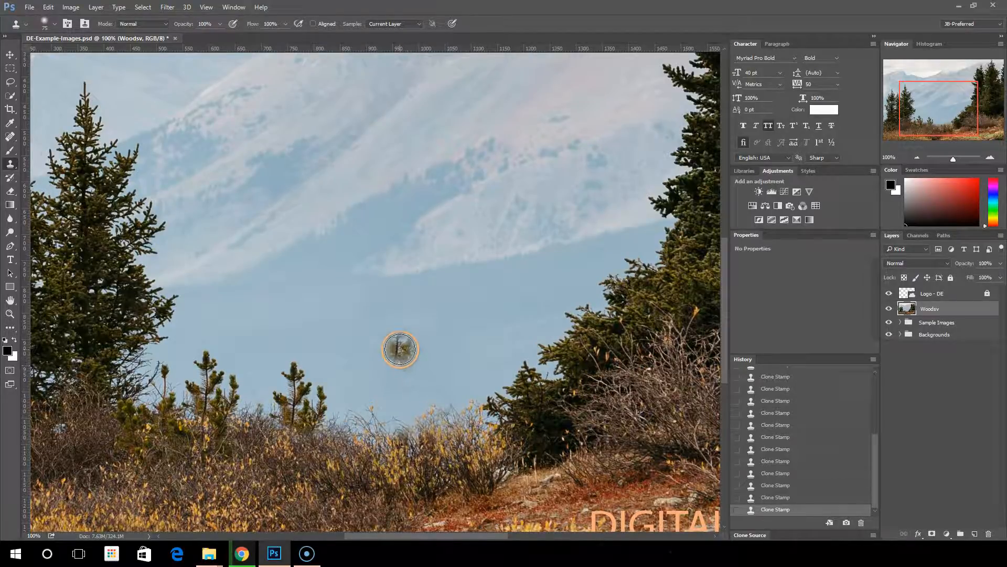
right_click(365, 266)
left_click_drag(447, 292, 465, 292)
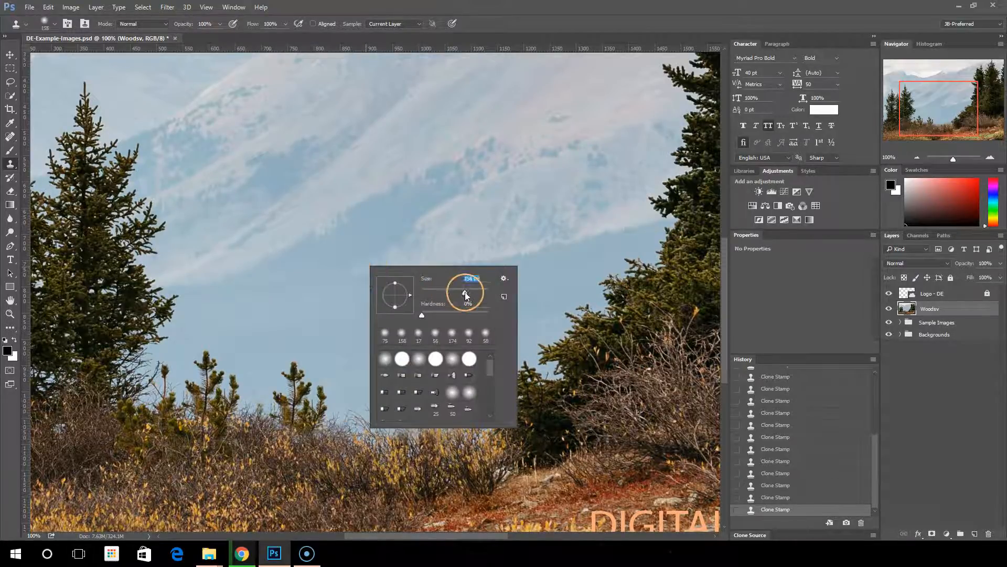
left_click(427, 189, "alt")
mouse_move(426, 189)
left_mouse_down()
mouse_move(445, 175)
mouse_move(562, 185)
mouse_move(585, 171)
mouse_move(371, 299)
mouse_move(366, 342)
left_mouse_up()
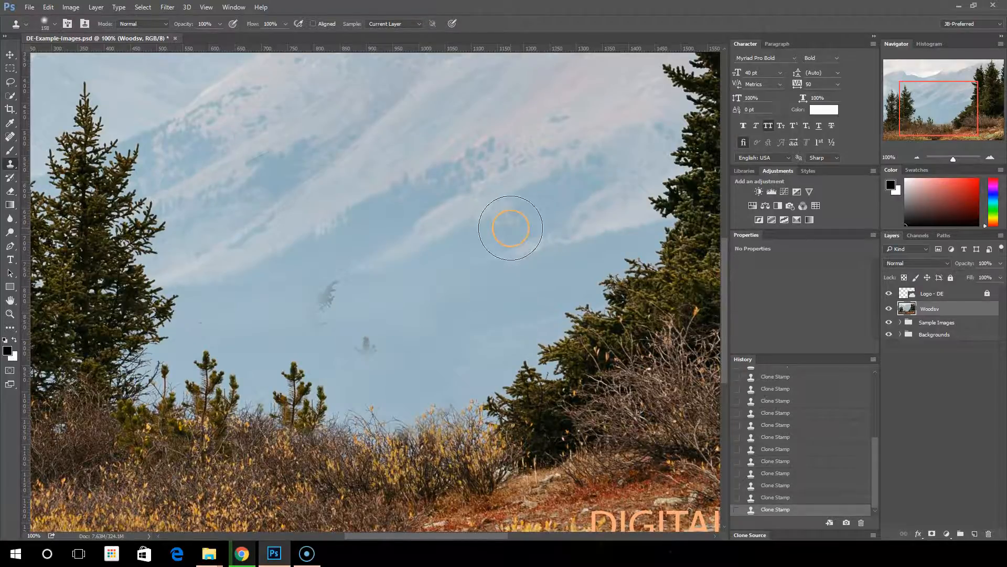
key("ctrl+alt+z")
left_click_drag(546, 200, 427, 273)
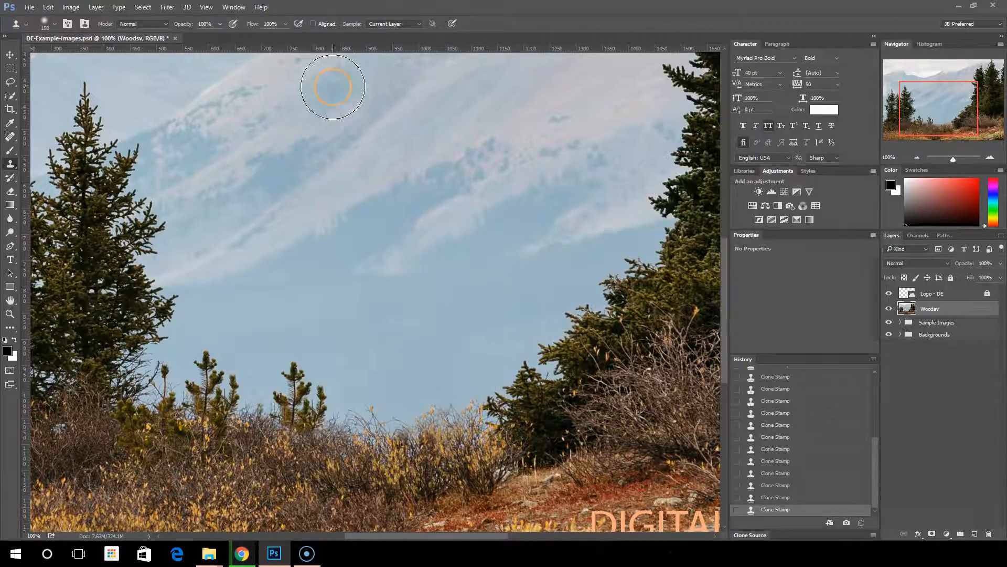
Turn aligned sampling back on and switch to the Pattern Stamp tool.
left_click(313, 25)
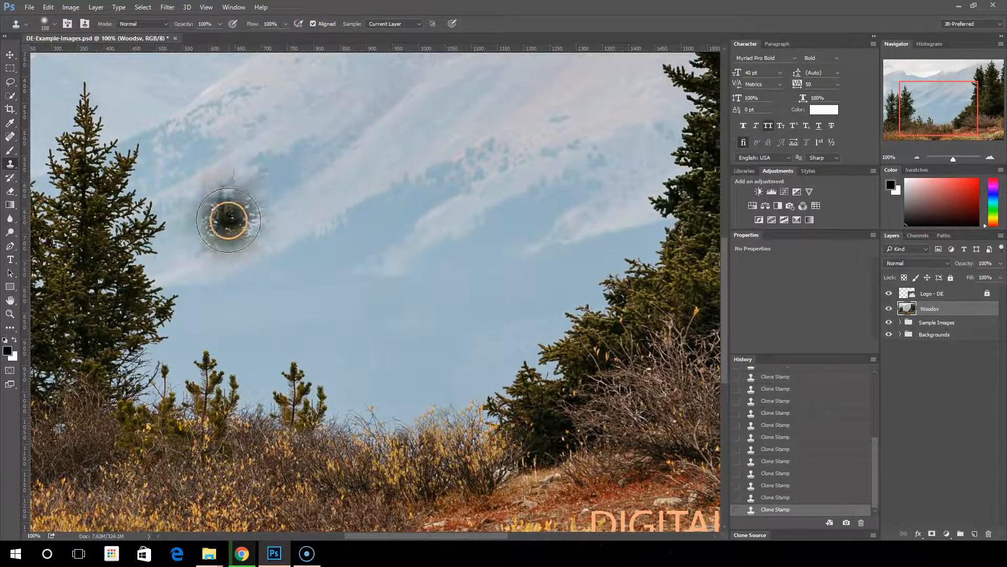
right_click(23, 161)
left_click(61, 176)
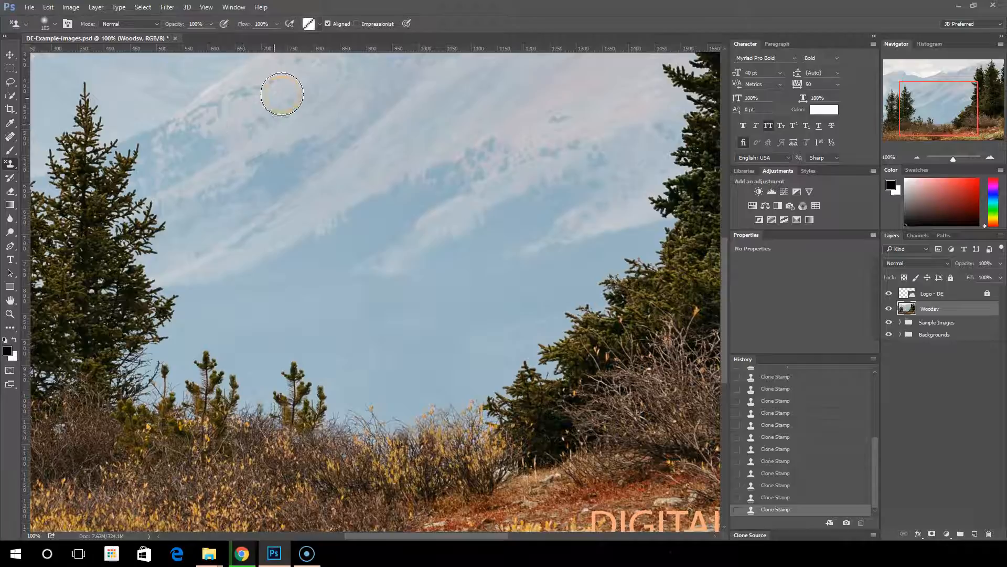
Choose the egghead logo pattern, paint it across the mountains, and undo the pattern stroke.
left_click(319, 23)
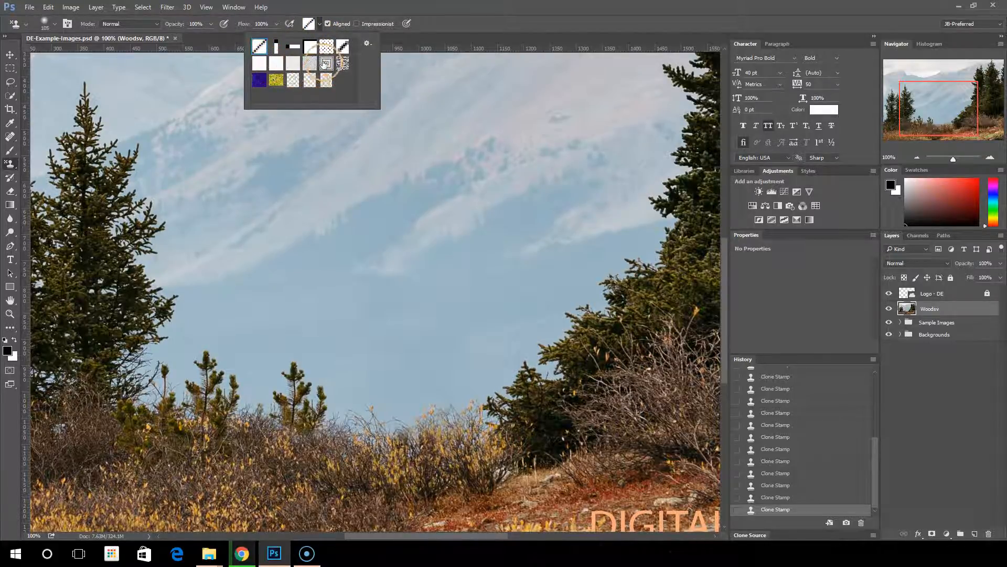
left_click(327, 80)
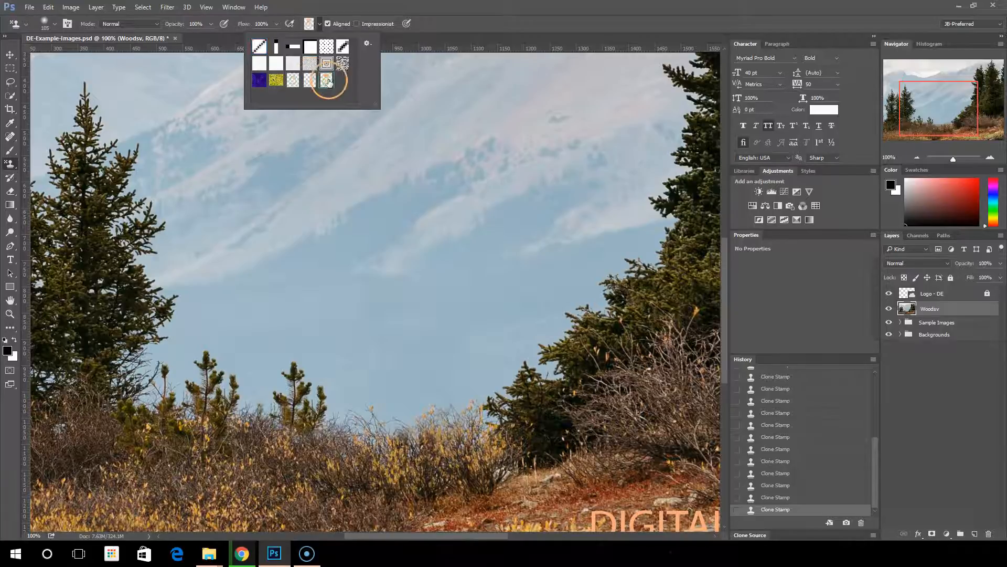
mouse_move(228, 173)
left_mouse_down()
mouse_move(418, 173)
mouse_move(218, 199)
mouse_move(238, 221)
mouse_move(440, 229)
mouse_move(396, 270)
mouse_move(210, 245)
mouse_move(213, 270)
mouse_move(361, 309)
mouse_move(433, 199)
mouse_move(437, 319)
mouse_move(497, 249)
mouse_move(473, 185)
mouse_move(500, 154)
mouse_move(541, 142)
mouse_move(280, 121)
mouse_move(244, 105)
mouse_move(507, 120)
mouse_move(382, 107)
mouse_move(450, 104)
mouse_move(421, 118)
left_mouse_up()
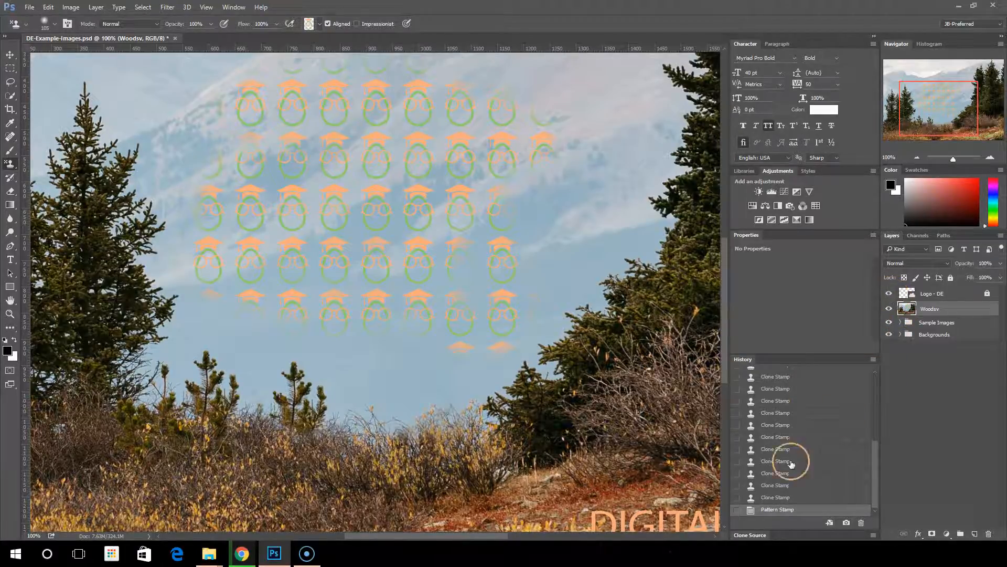
left_click(773, 497)
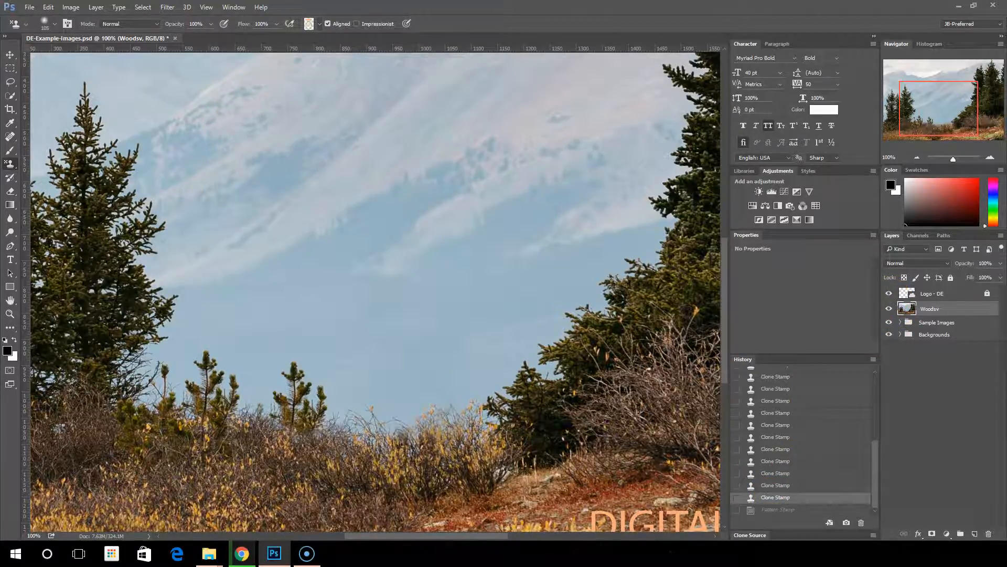
Try the Impressionist effect with the logo and diagonal line patterns over the mountains, revert both strokes, and turn Impressionist off.
left_click(357, 23)
mouse_move(192, 126)
left_mouse_down()
mouse_move(257, 146)
mouse_move(198, 203)
mouse_move(286, 174)
mouse_move(178, 250)
mouse_move(223, 249)
mouse_move(342, 192)
mouse_move(236, 300)
mouse_move(299, 296)
mouse_move(420, 221)
mouse_move(449, 239)
mouse_move(423, 286)
mouse_move(405, 363)
mouse_move(432, 286)
mouse_move(477, 247)
left_mouse_up()
left_click(319, 26)
left_click(254, 41)
mouse_move(308, 146)
left_mouse_down()
mouse_move(388, 94)
mouse_move(298, 192)
mouse_move(420, 121)
mouse_move(470, 105)
mouse_move(362, 192)
mouse_move(541, 120)
mouse_move(560, 176)
mouse_move(618, 172)
mouse_move(500, 304)
mouse_move(487, 276)
mouse_move(450, 358)
mouse_move(410, 285)
mouse_move(405, 217)
mouse_move(356, 231)
mouse_move(281, 198)
left_mouse_up()
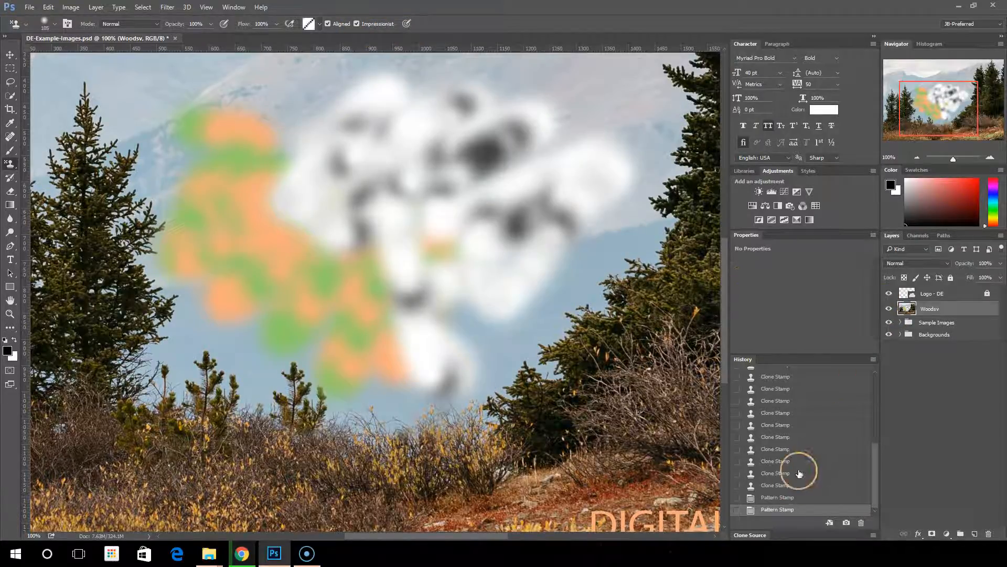
left_click(782, 485)
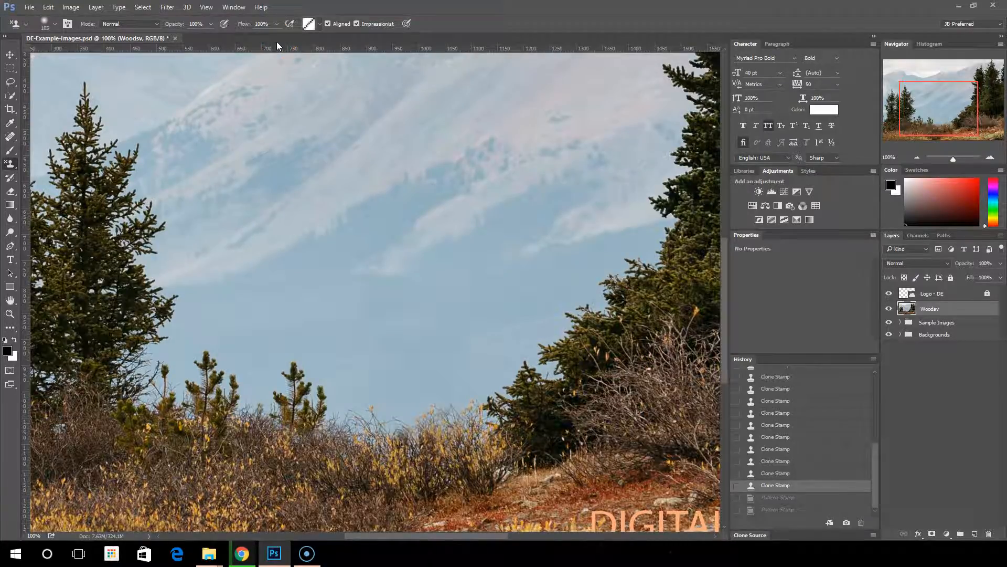
left_click(357, 24)
left_click(917, 157)
left_click(917, 157)
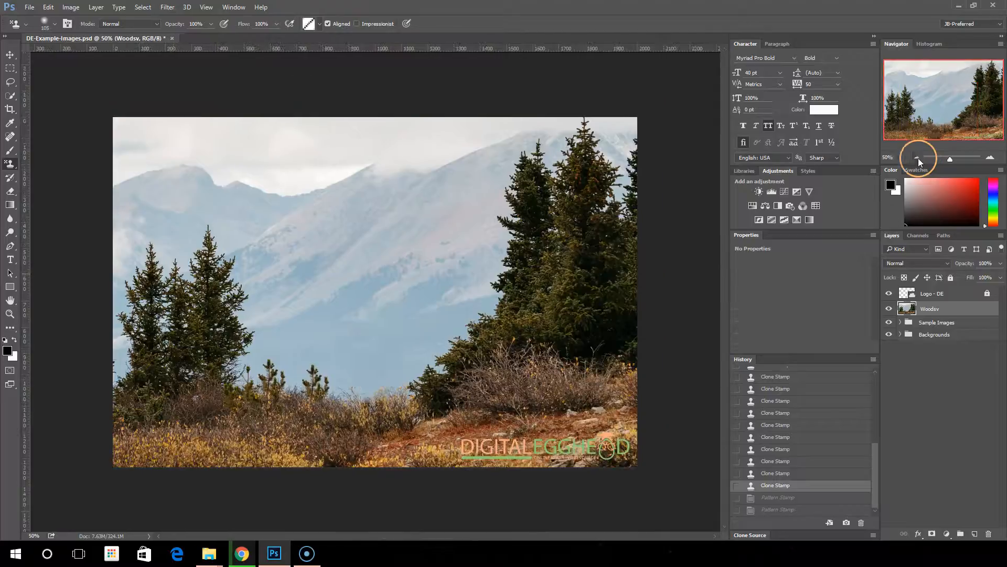